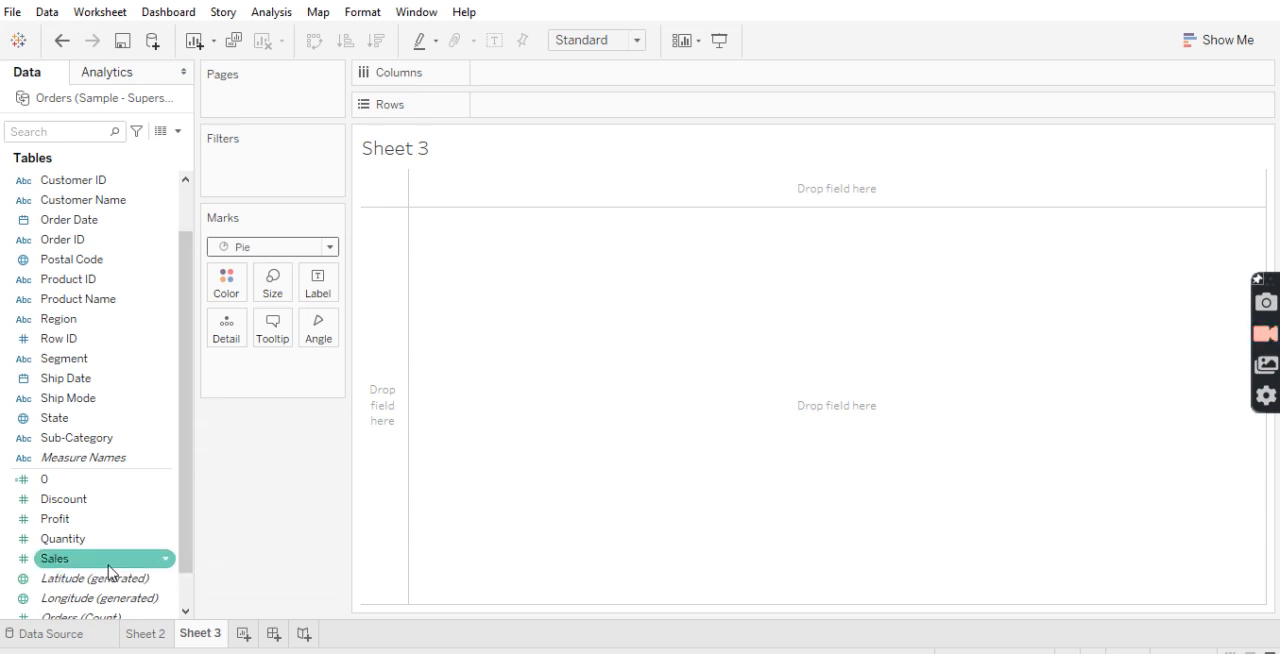
Set the pie's slice angle by Sales and color the slices by Category
left_click_drag(109, 572, 320, 338)
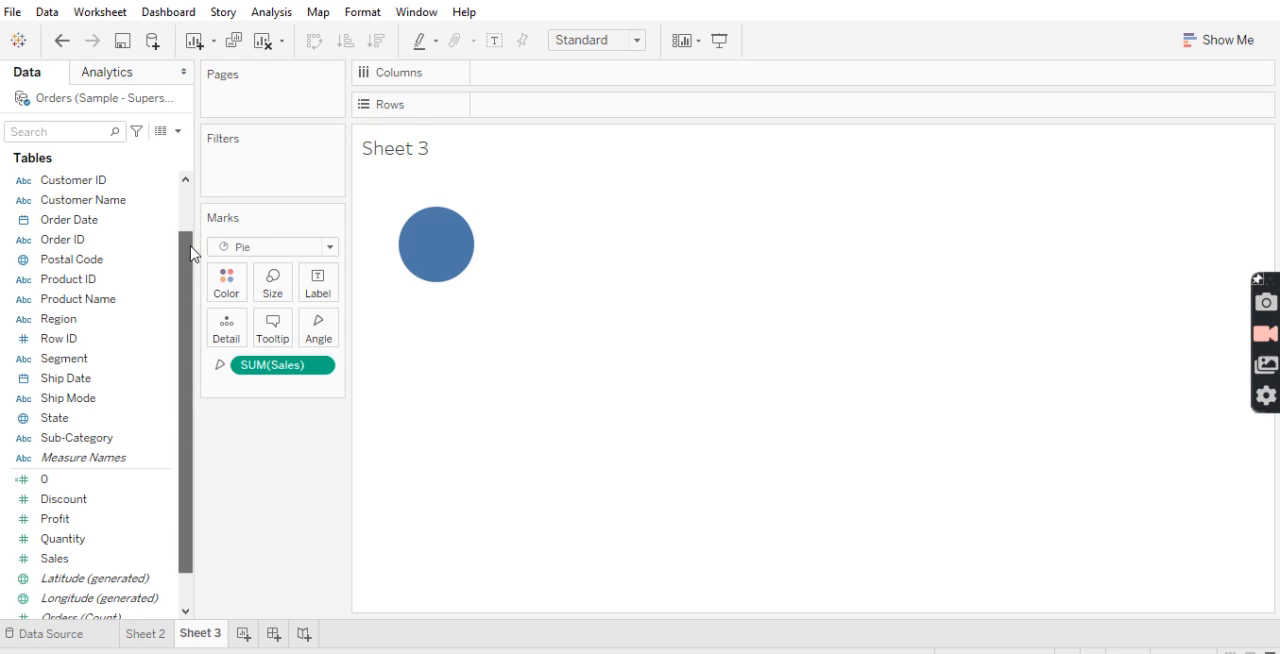
left_click_drag(190, 252, 184, 183)
left_click(88, 189)
left_click_drag(90, 191, 228, 285)
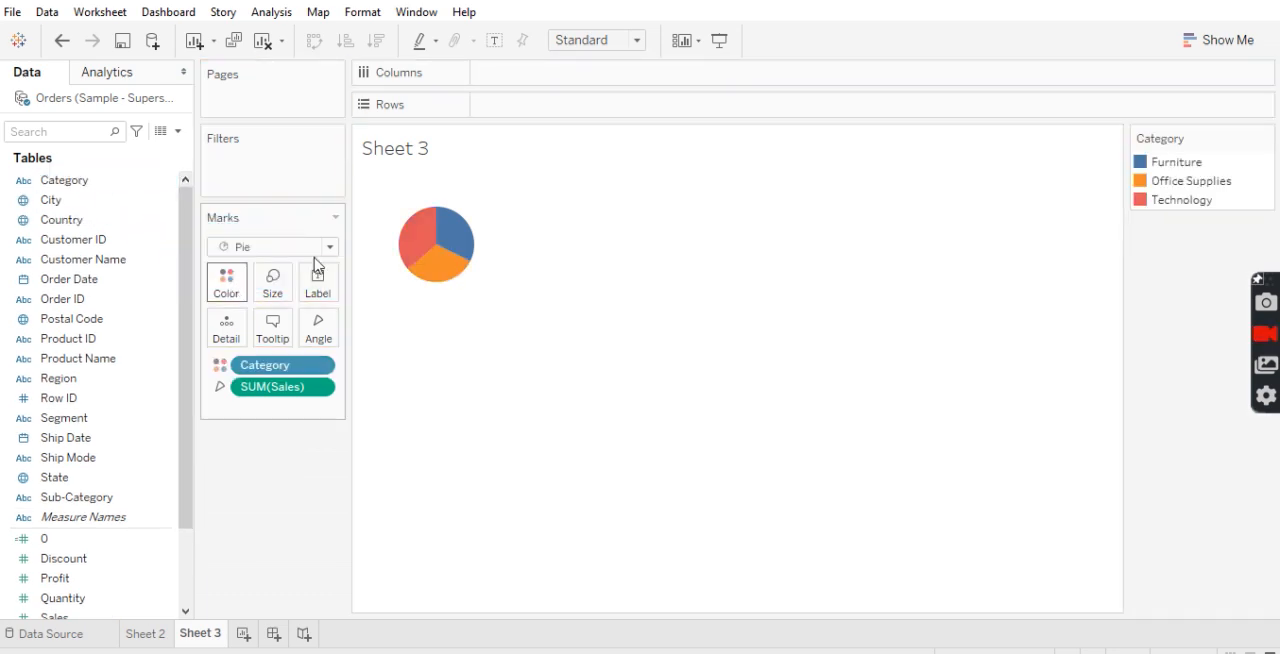
Fit the pie chart to the entire view and show its mark labels
left_click(598, 42)
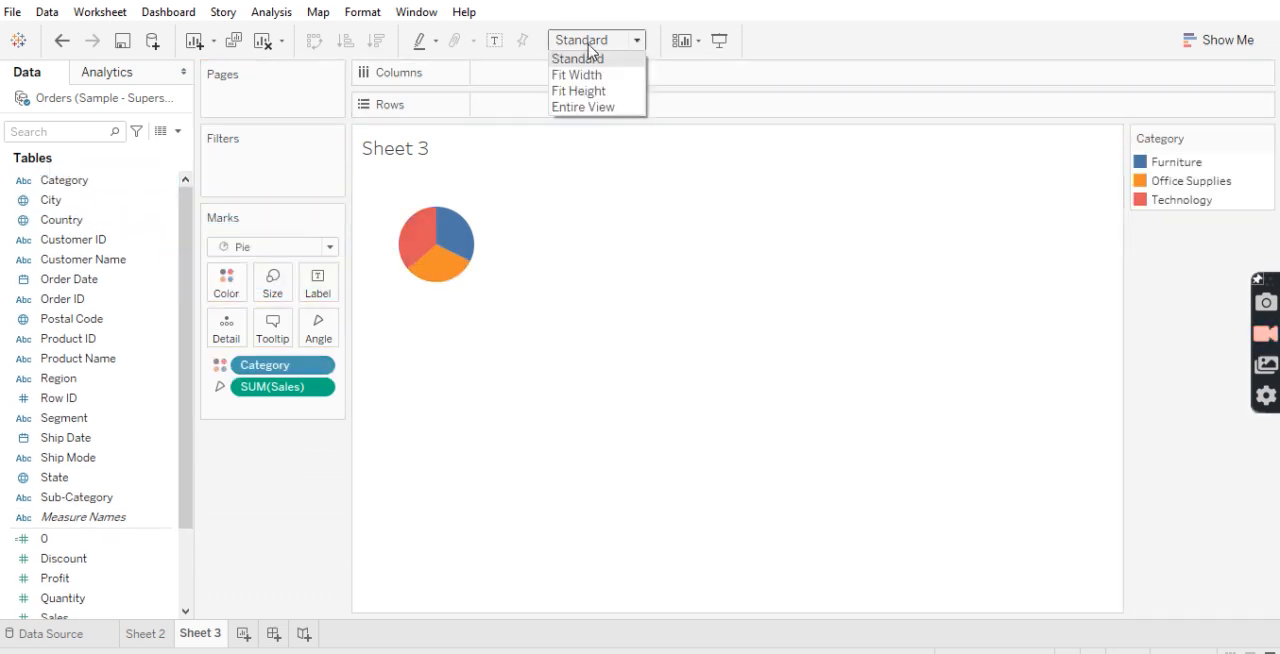
left_click(590, 108)
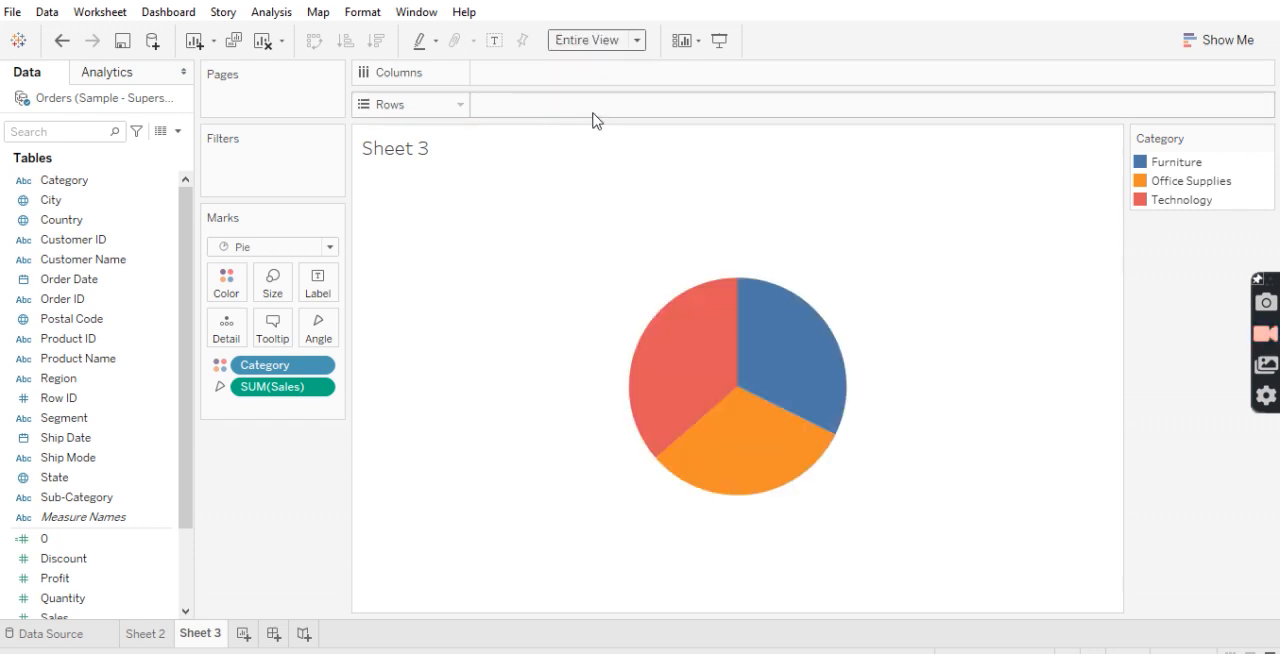
left_click(324, 287)
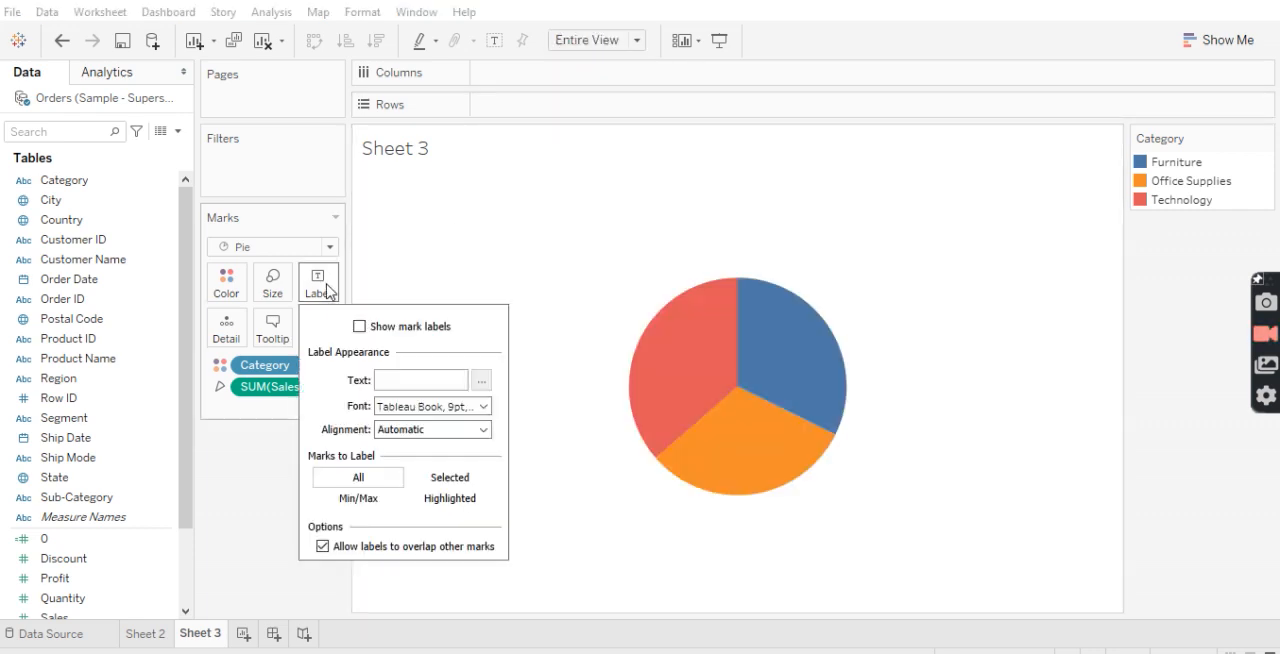
left_click(359, 327)
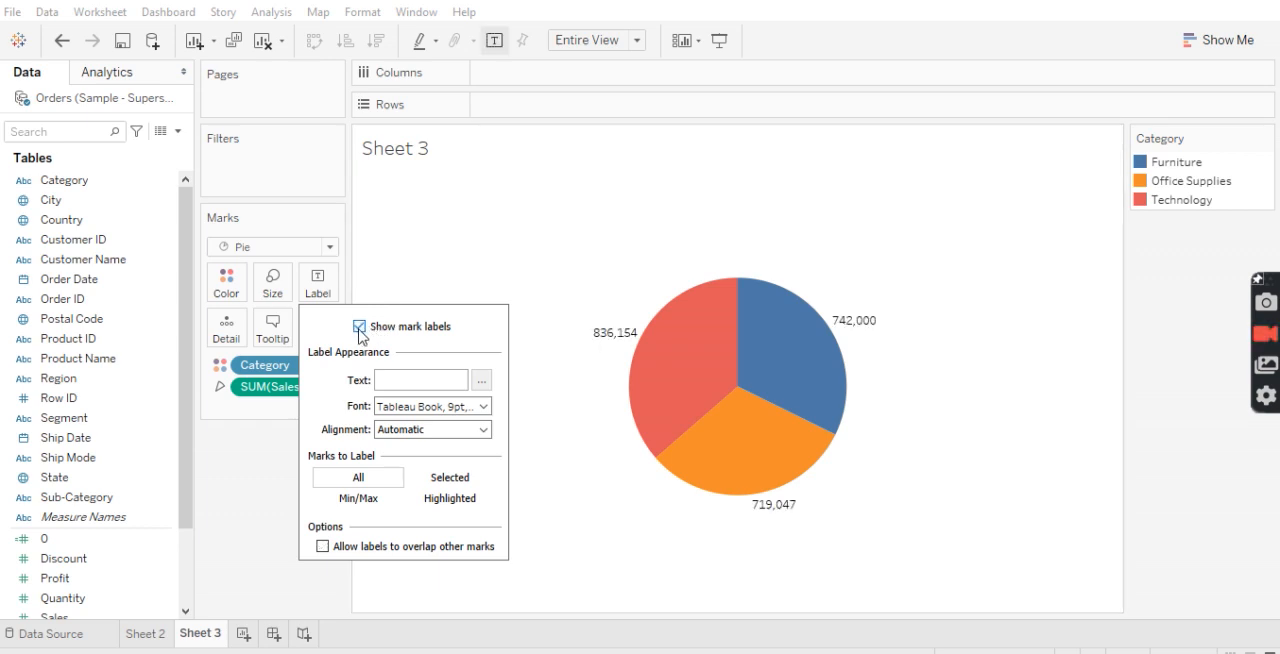
left_click(481, 238)
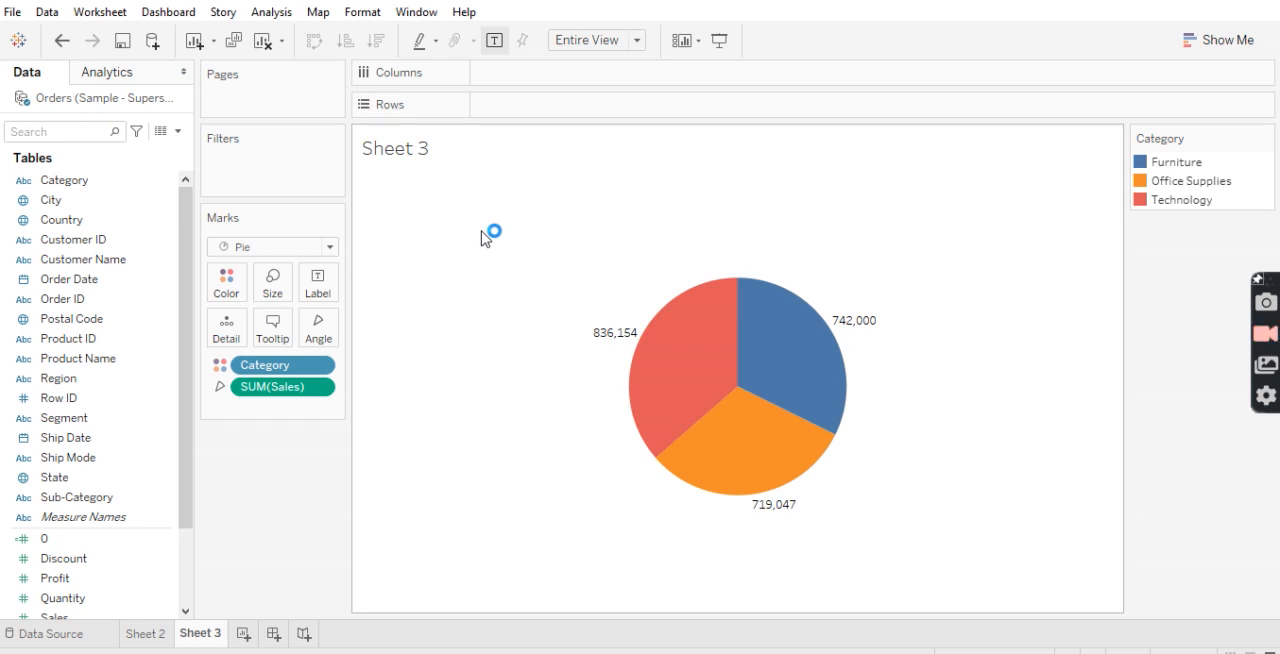
Label the pie slices with Sales and apply the Percent of Total quick table calculation to that label
left_click(160, 422)
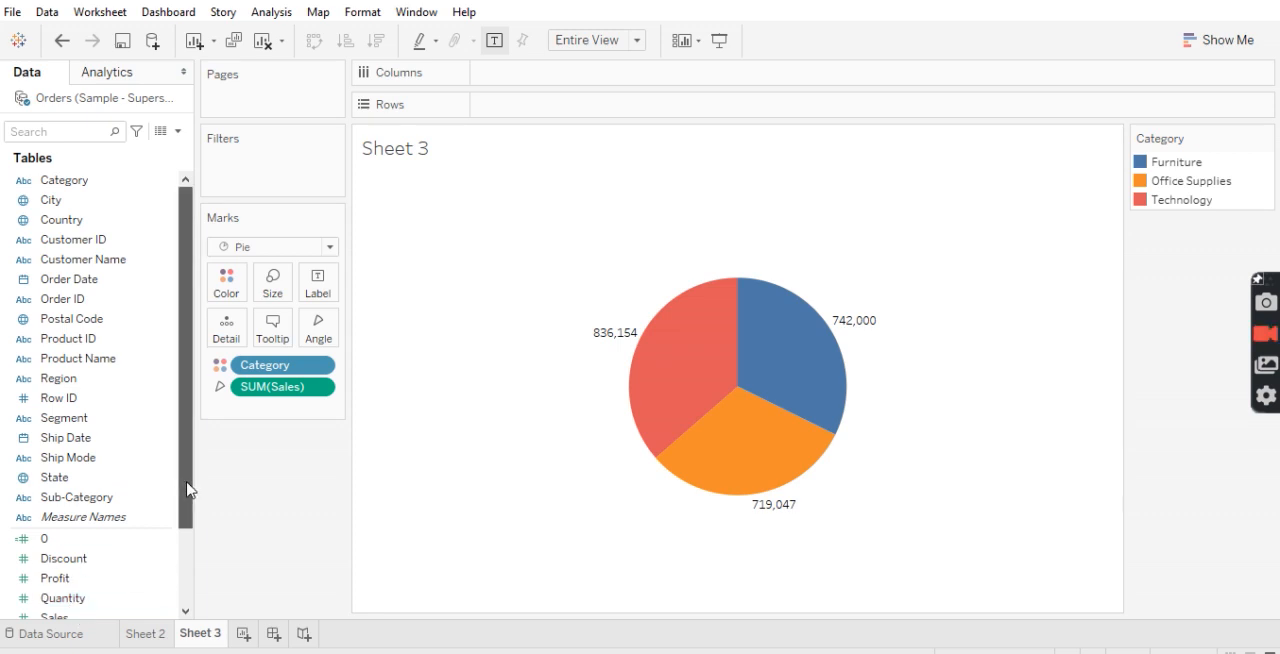
left_click_drag(188, 483, 189, 509)
left_click_drag(72, 578, 317, 294)
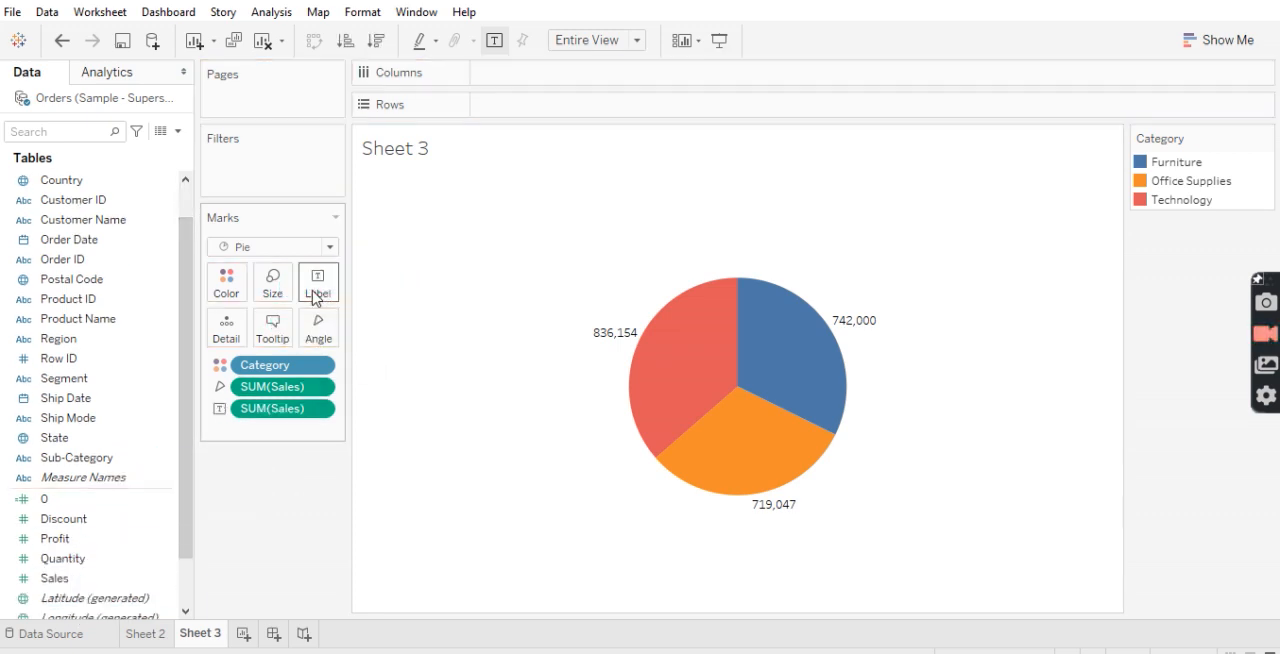
left_click(319, 409)
mouse_move(320, 651)
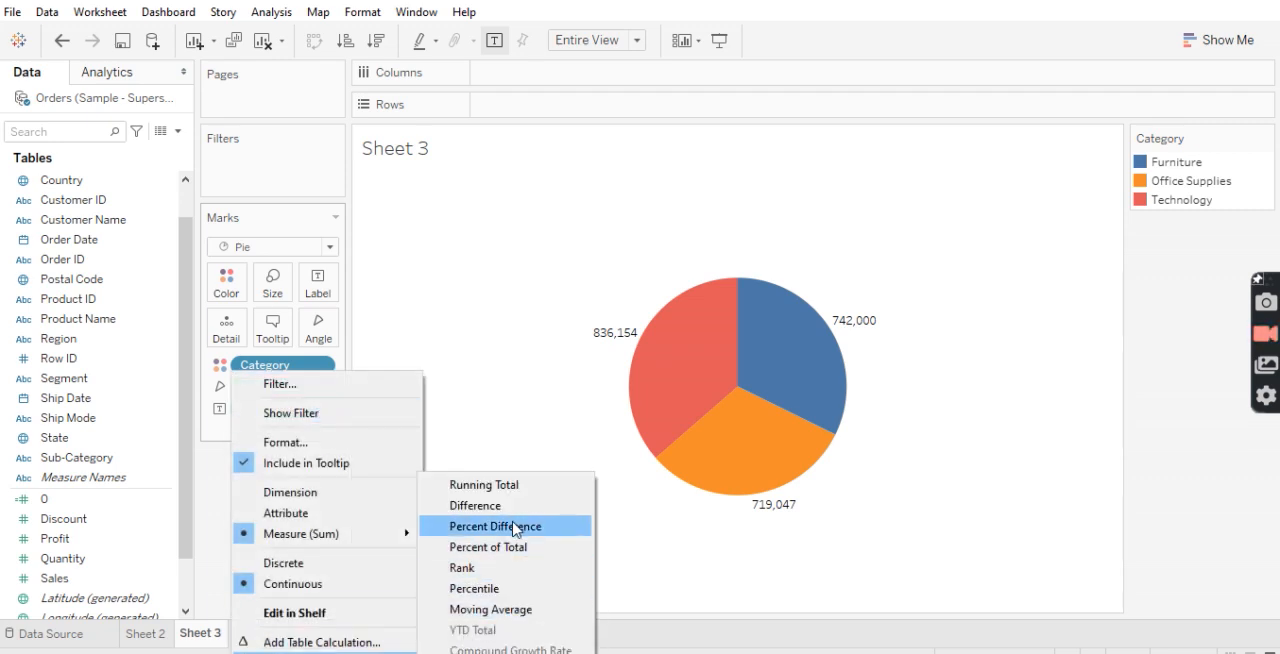
left_click(500, 548)
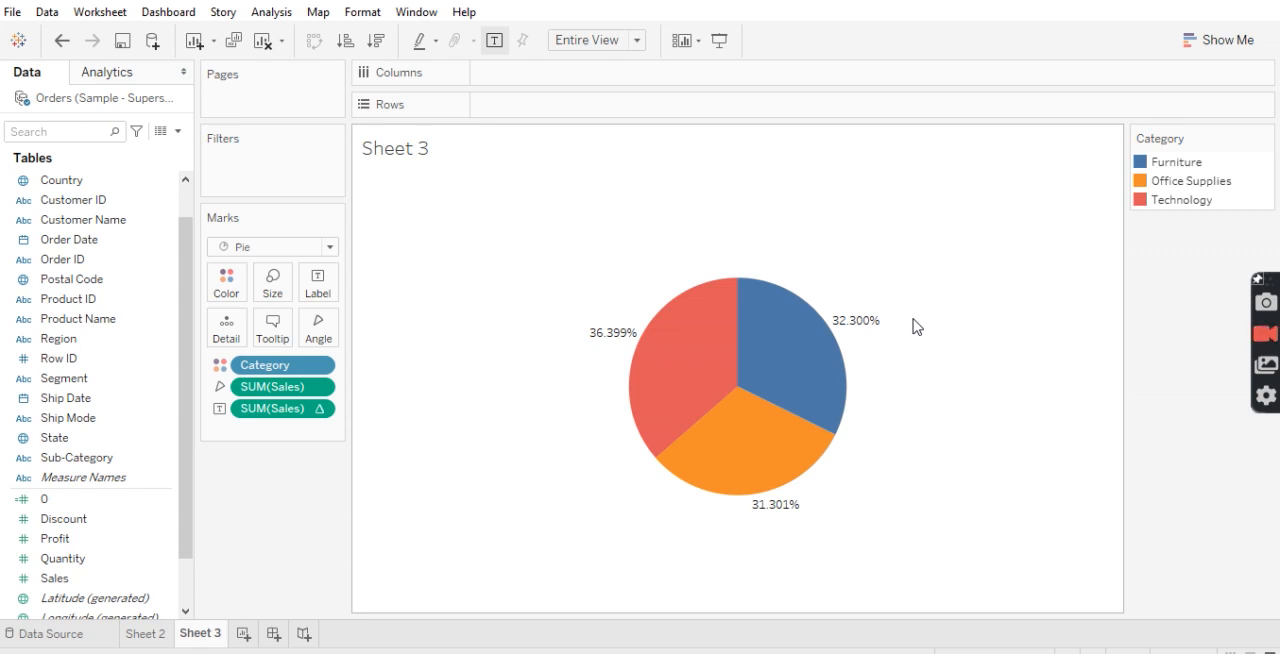
On a new worksheet, add an ad hoc calculation of 0 to Rows and aggregate it as Minimum
left_click(243, 634)
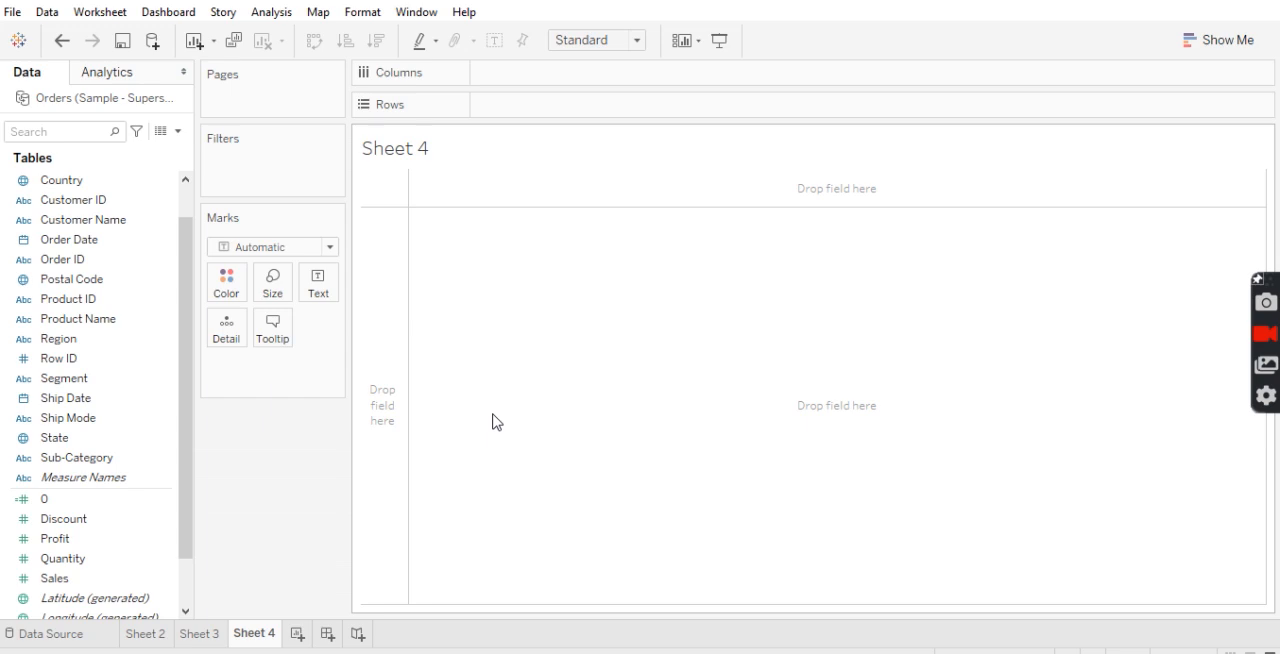
double_click(553, 108)
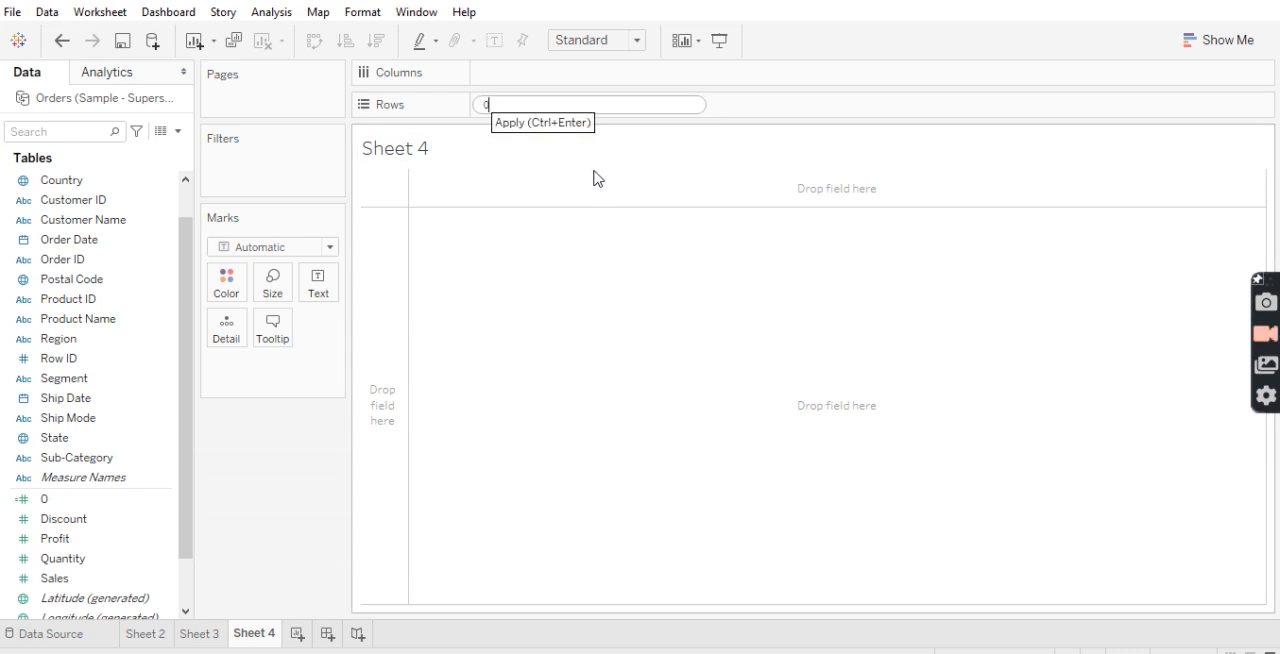
key("Return")
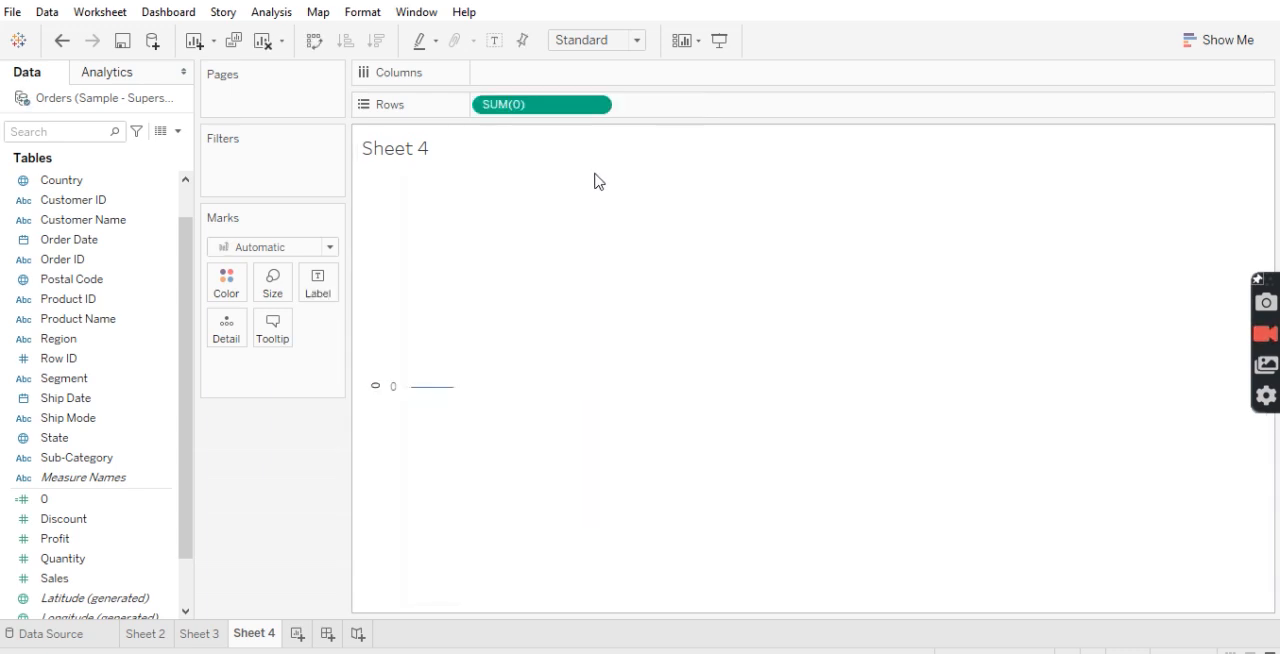
left_click(597, 107)
mouse_move(624, 302)
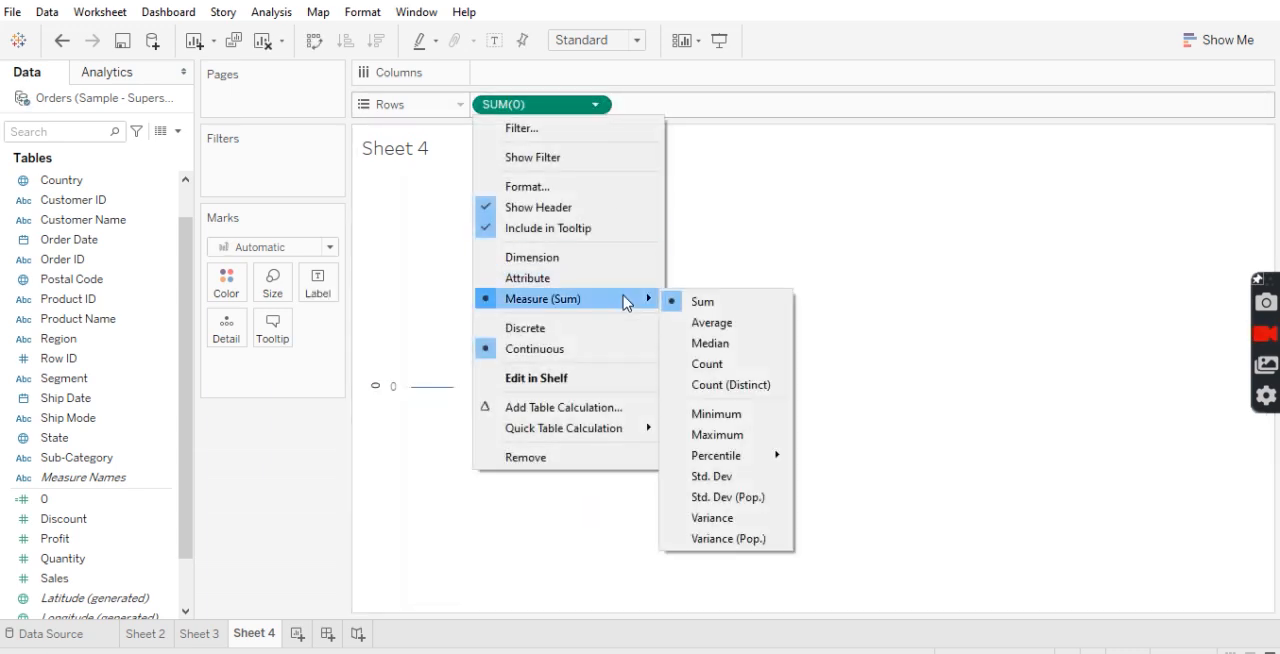
left_click(712, 414)
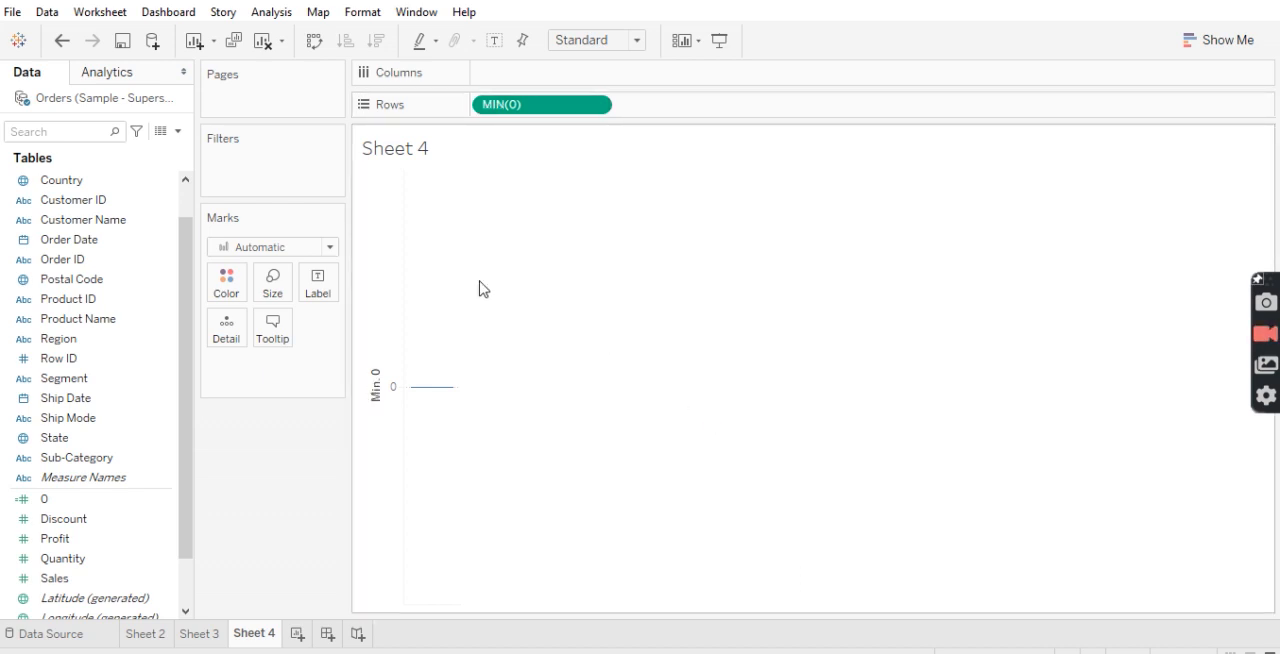
Change the mark type to Pie, with Sales as the slice angle and Category as the color
left_click(118, 558)
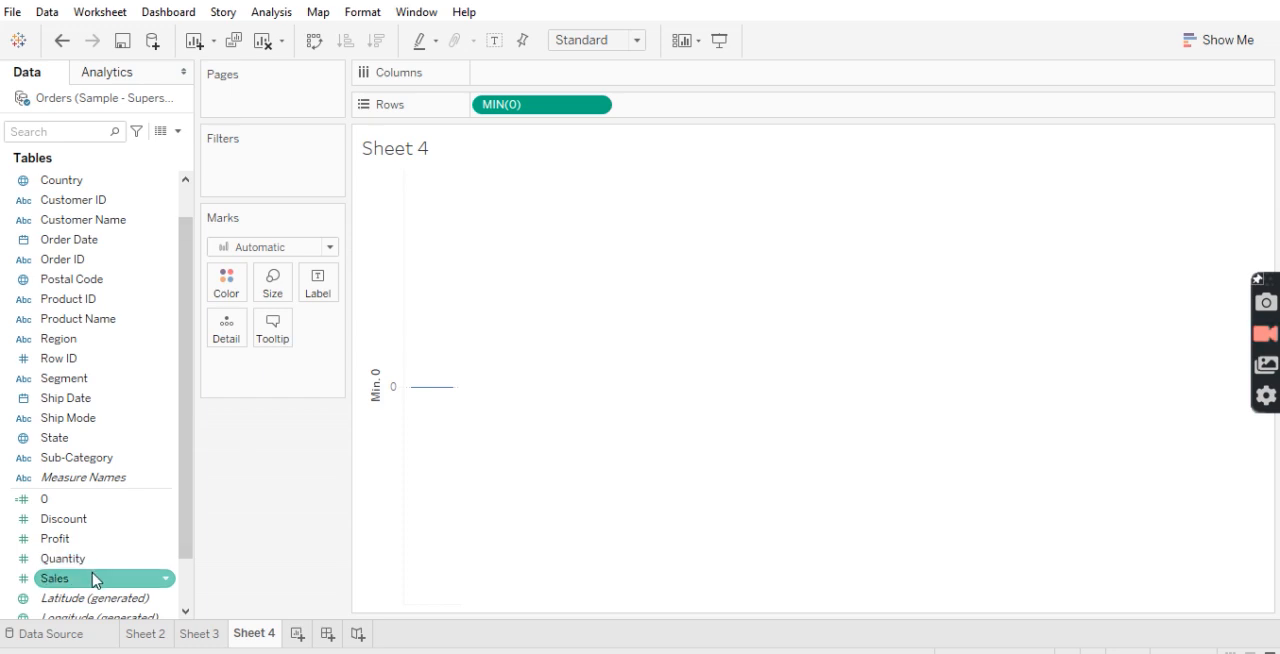
left_click(292, 250)
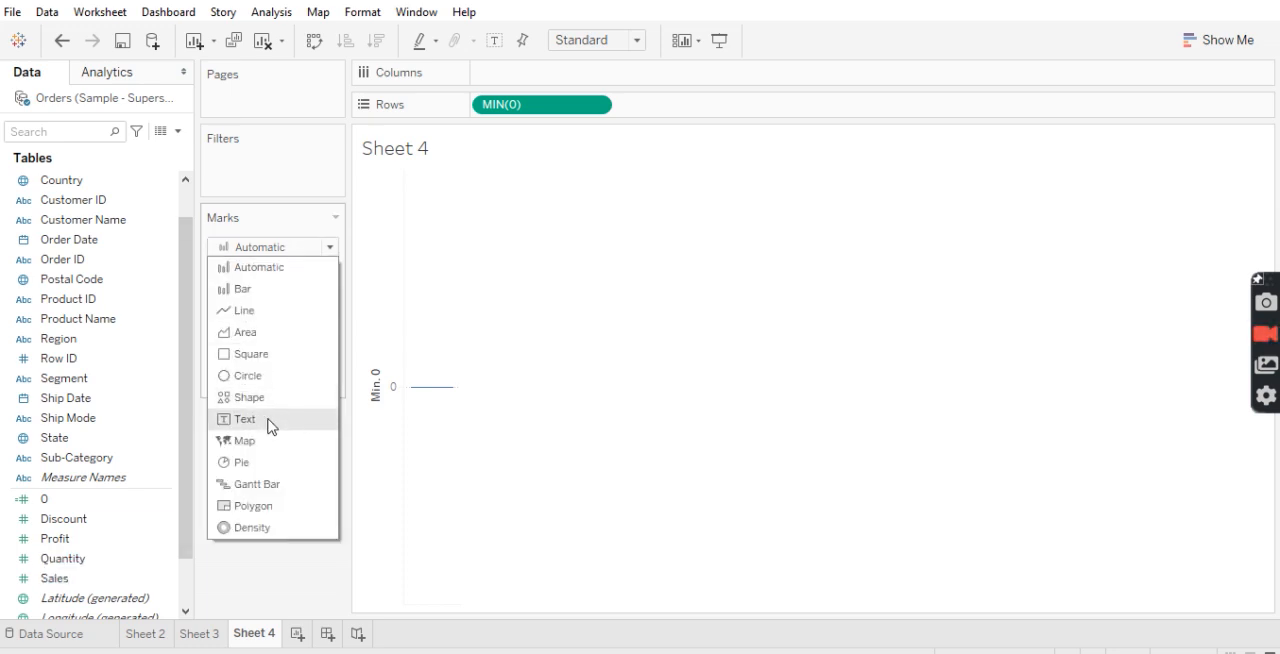
left_click(236, 462)
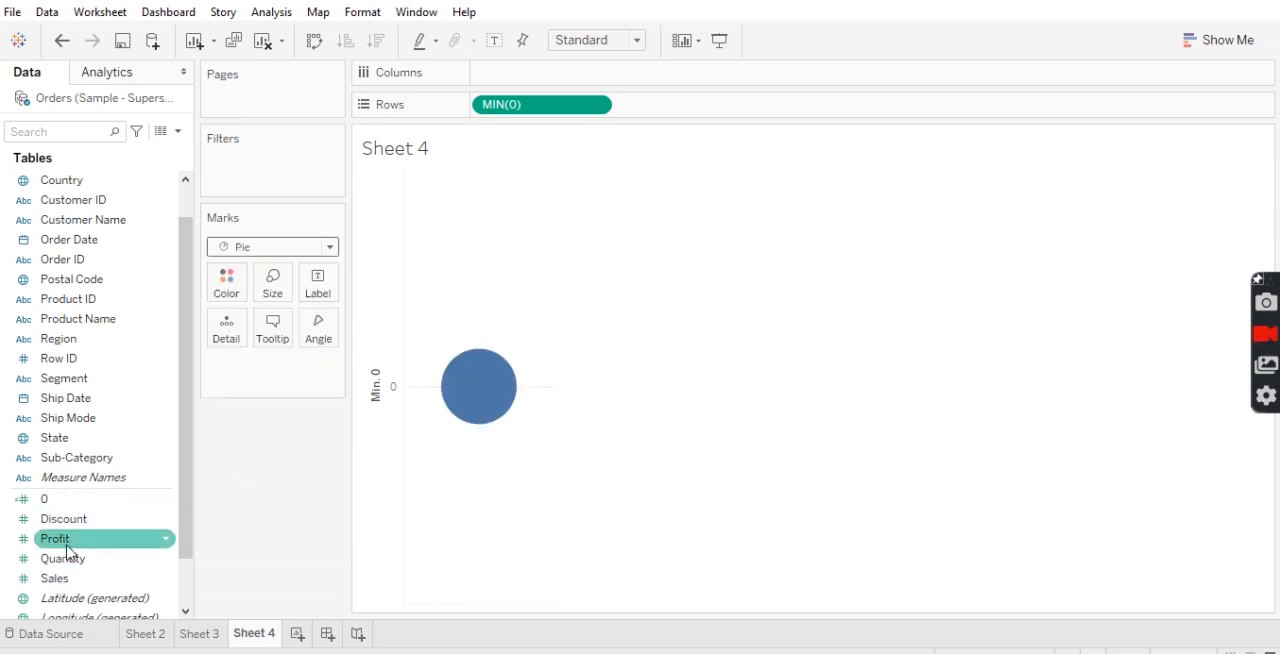
left_click_drag(54, 578, 307, 329)
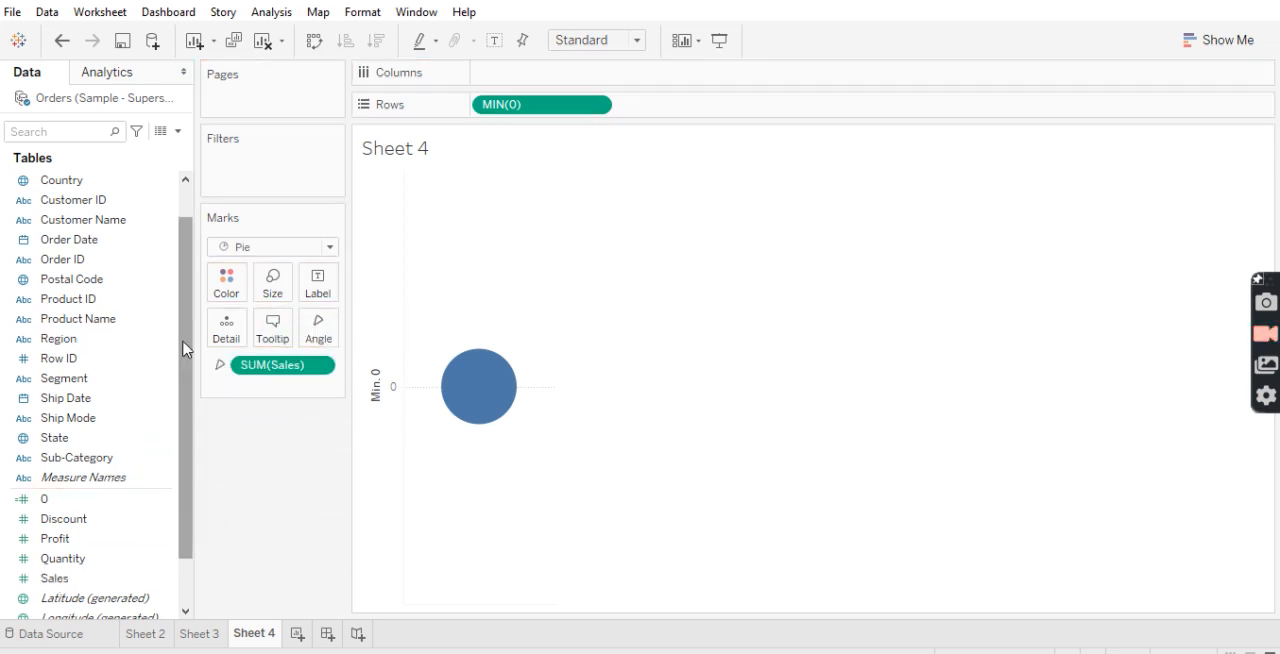
left_click_drag(186, 351, 191, 283)
left_click_drag(84, 183, 228, 292)
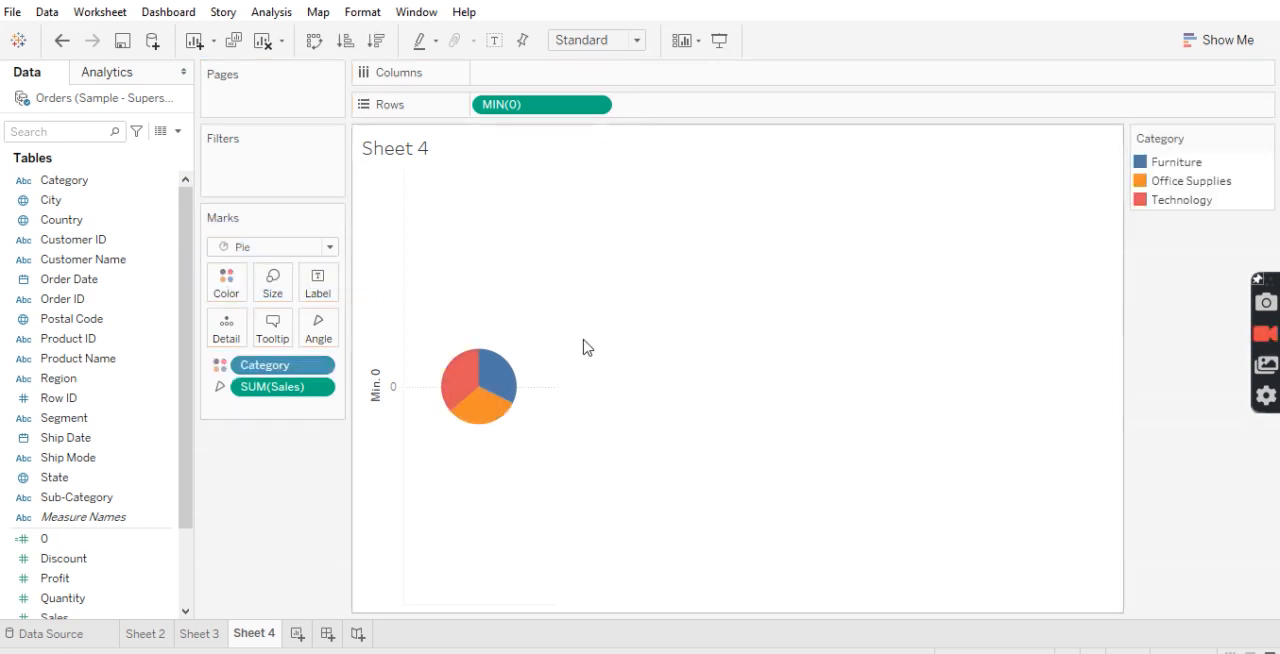
Duplicate the MIN(0) field beside itself on Rows
left_click(540, 104)
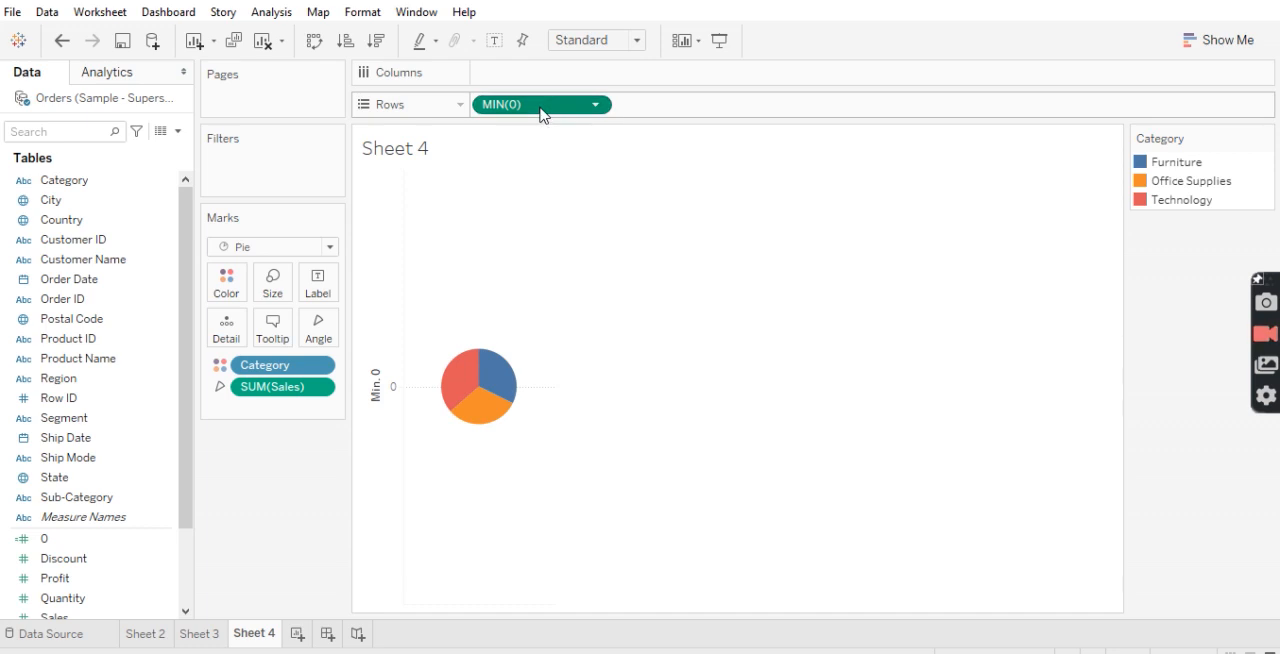
left_click_drag(540, 110, 714, 113)
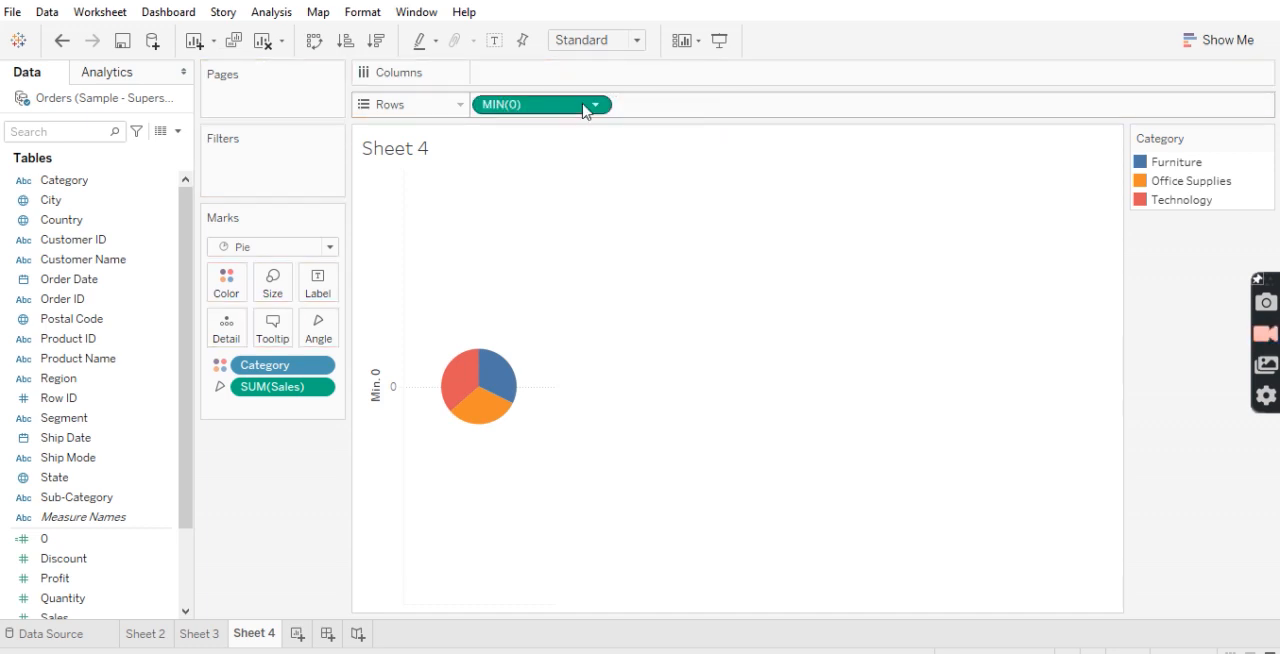
left_click_drag(557, 111, 714, 114)
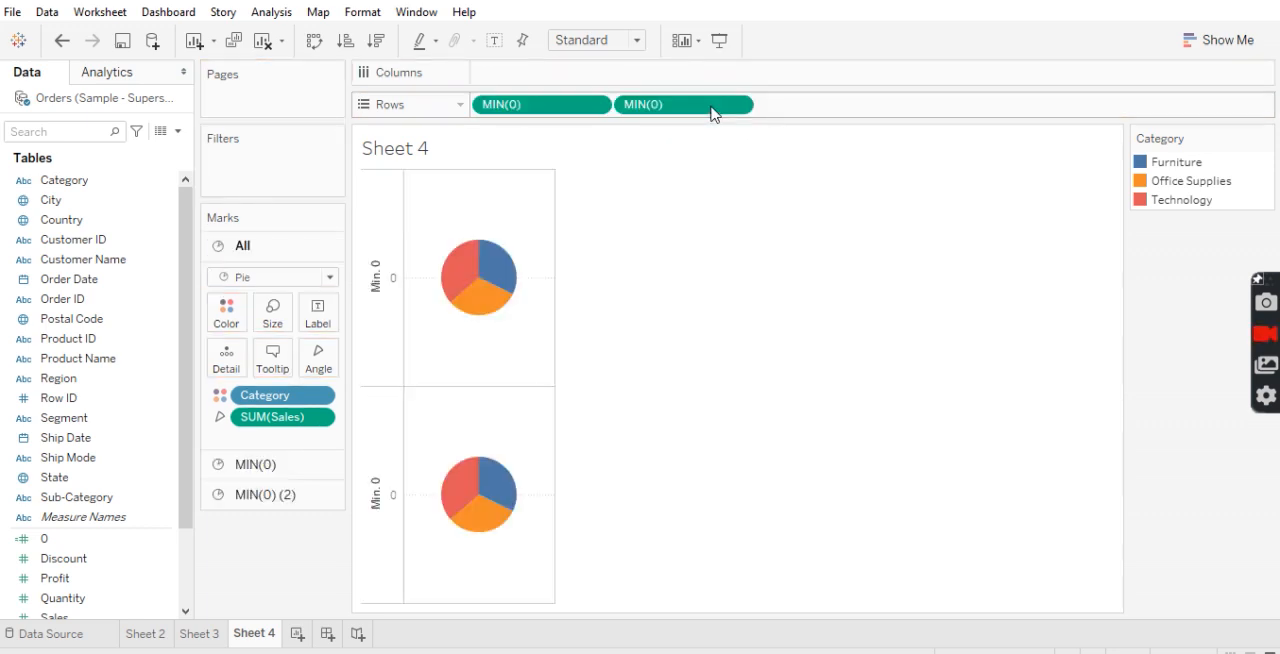
Make the second MIN(0) field a dual axis and synchronize the two axes
left_click(739, 107)
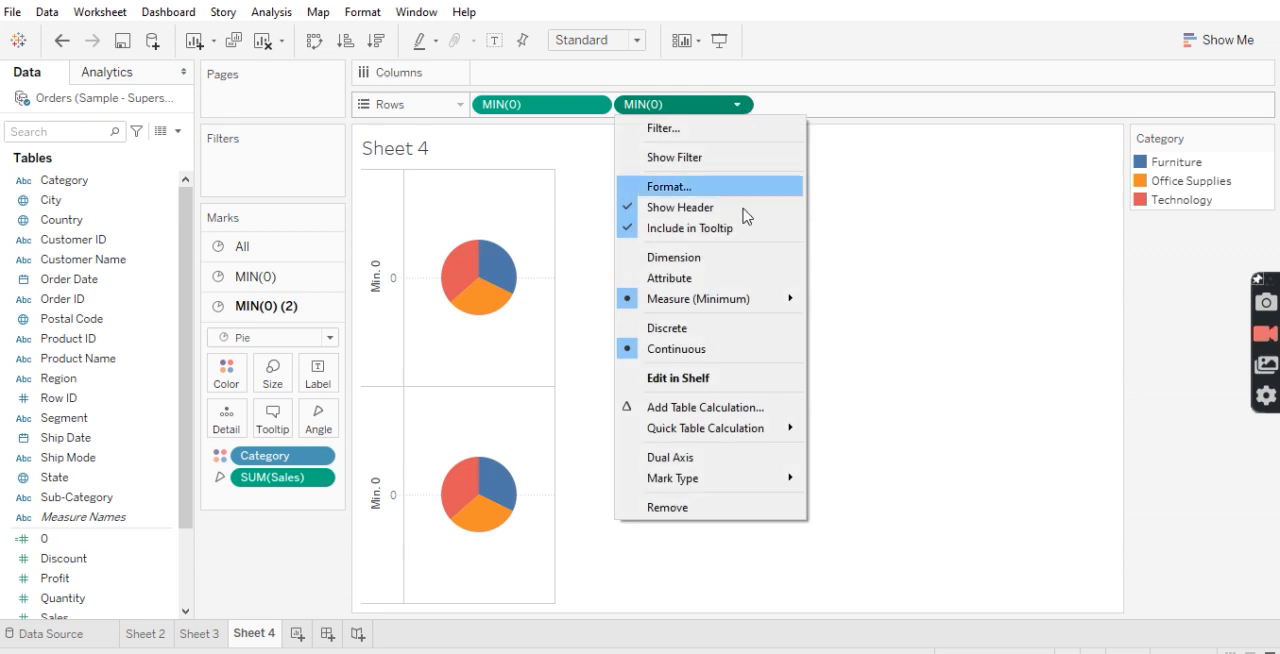
left_click(689, 464)
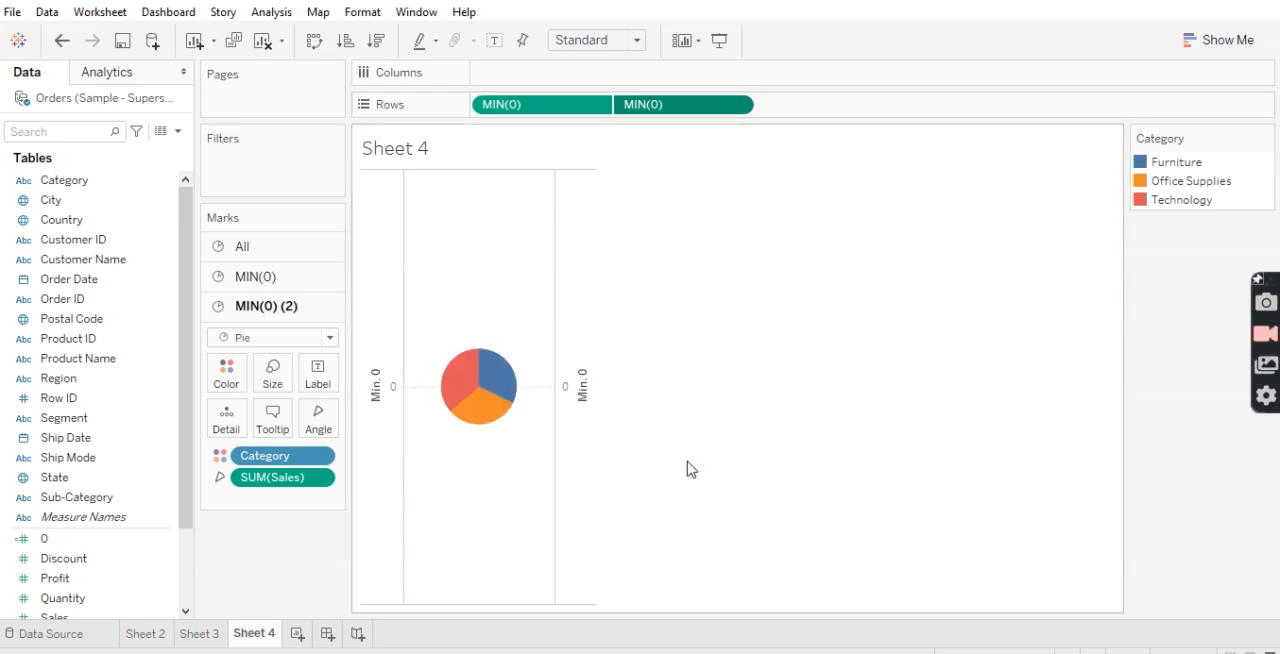
right_click(558, 402)
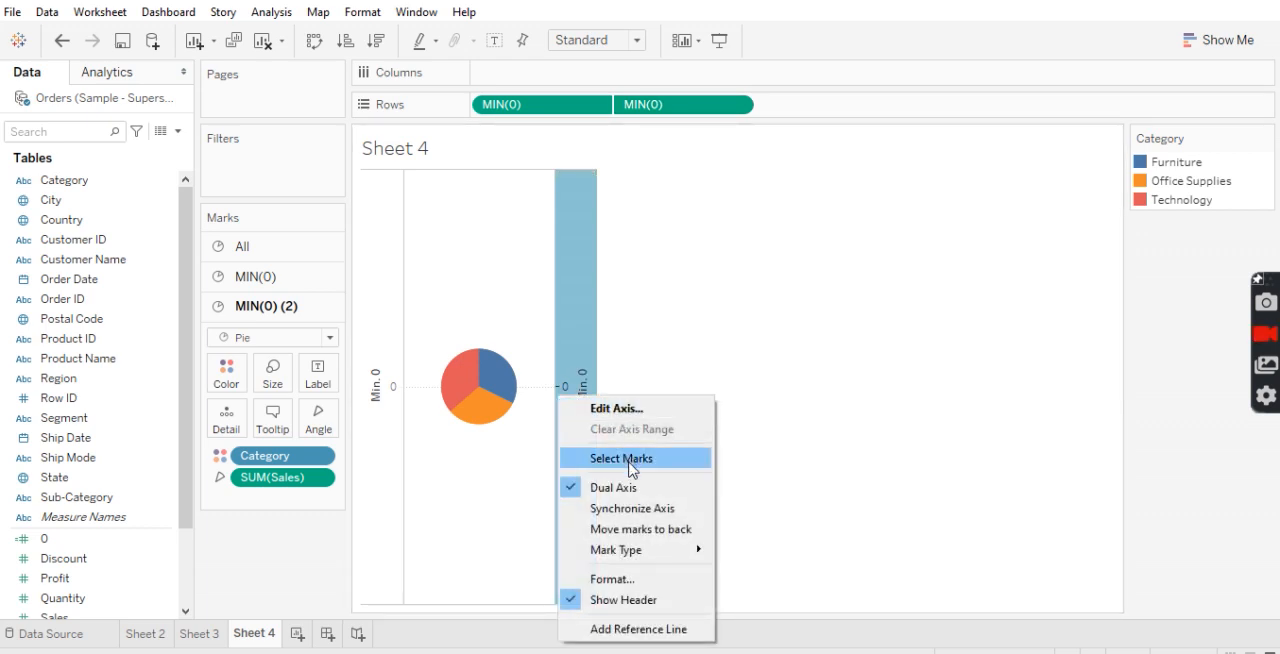
left_click(628, 510)
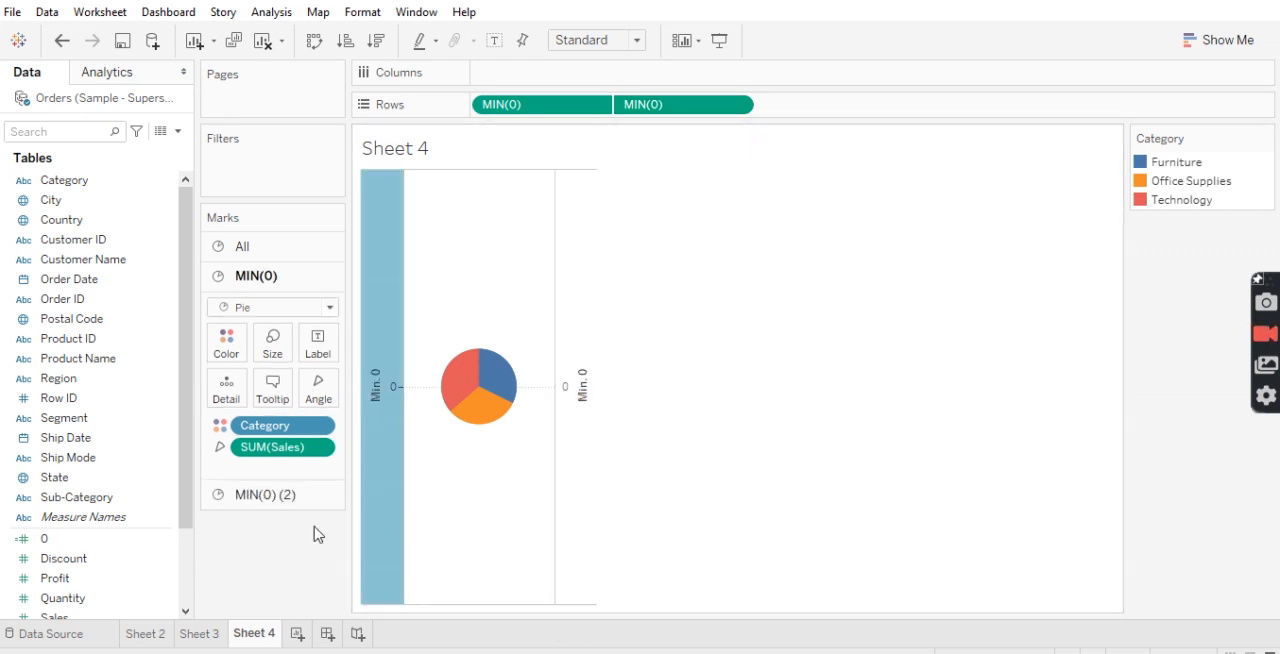
Remove Category from the MIN(0) (2) marks and shrink that pie to sit inside the colored one
left_click(264, 500)
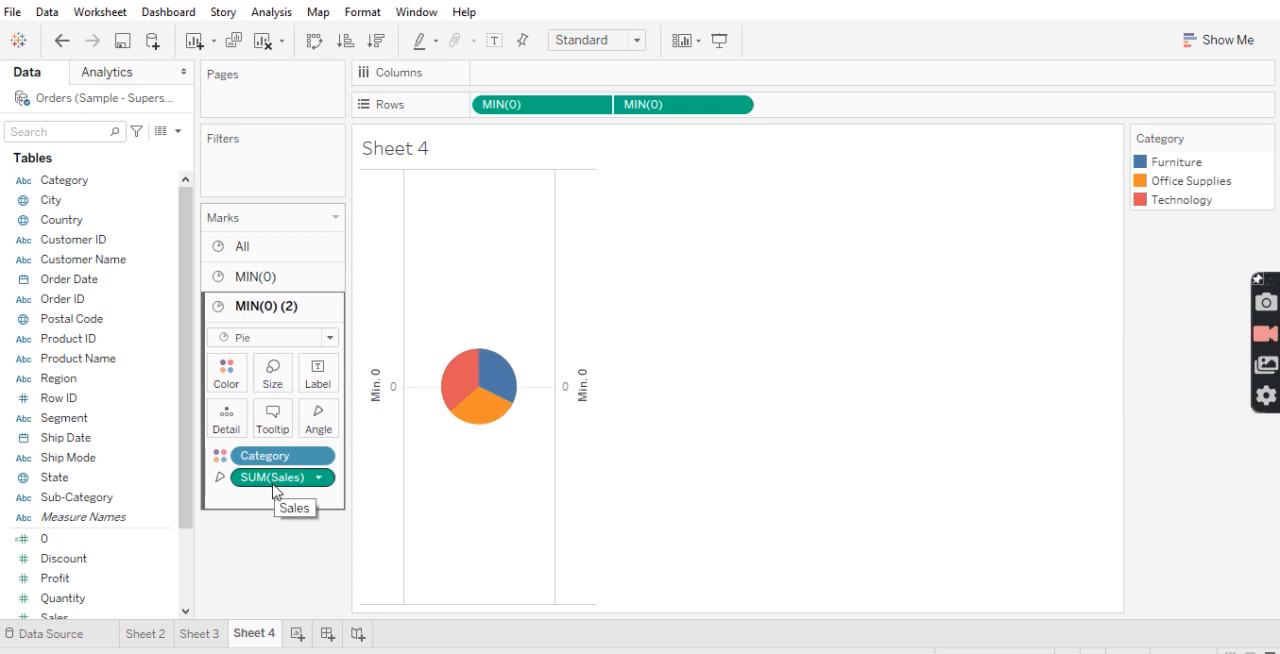
left_click_drag(273, 460, 171, 455)
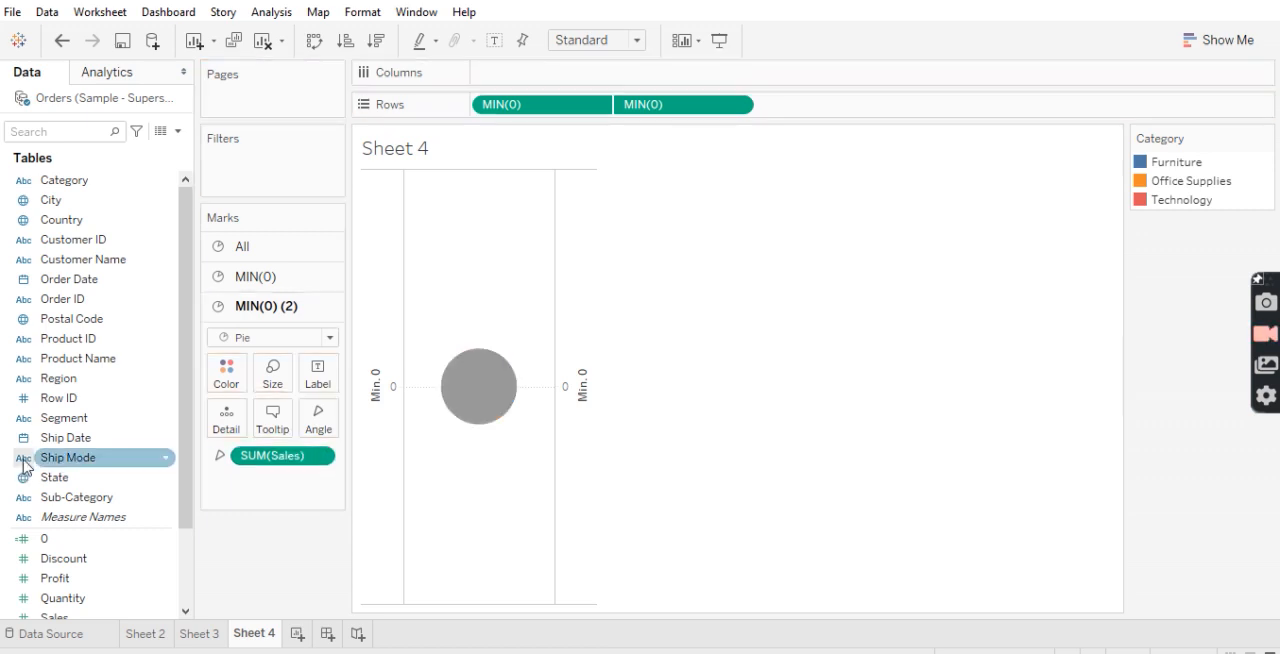
left_click(283, 368)
left_click_drag(306, 424, 296, 428)
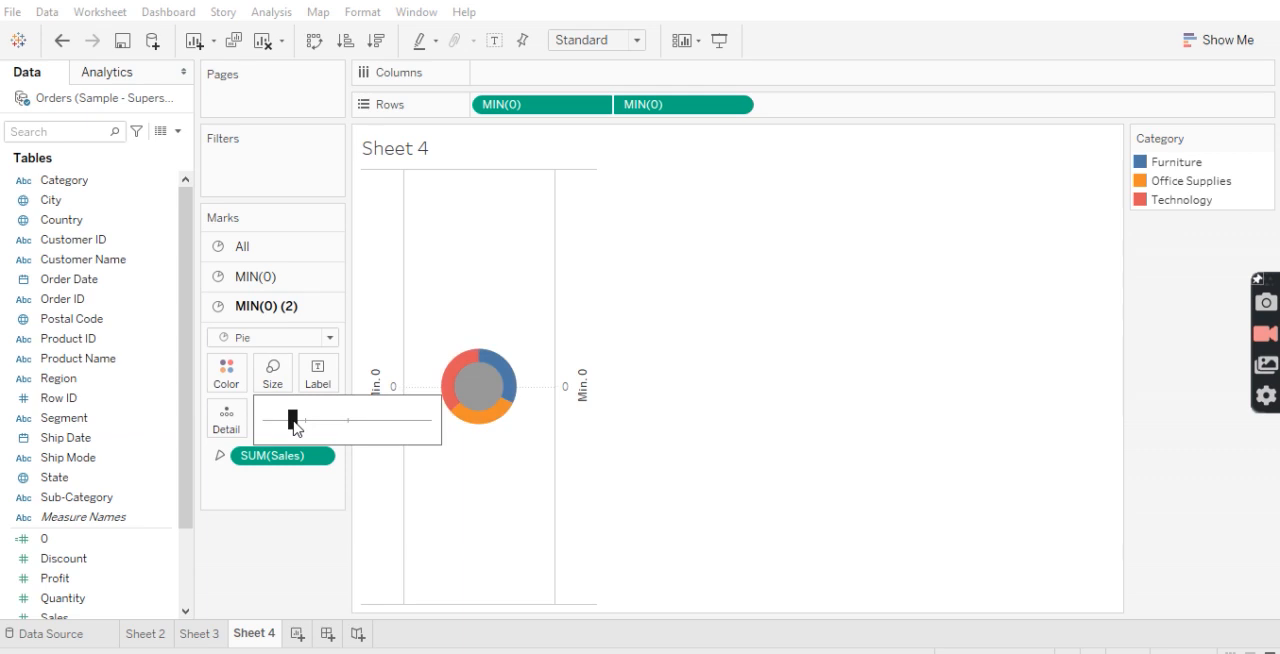
left_click(234, 530)
Color the inner MIN(0) (2) pie white to form the donut hole
left_click(228, 376)
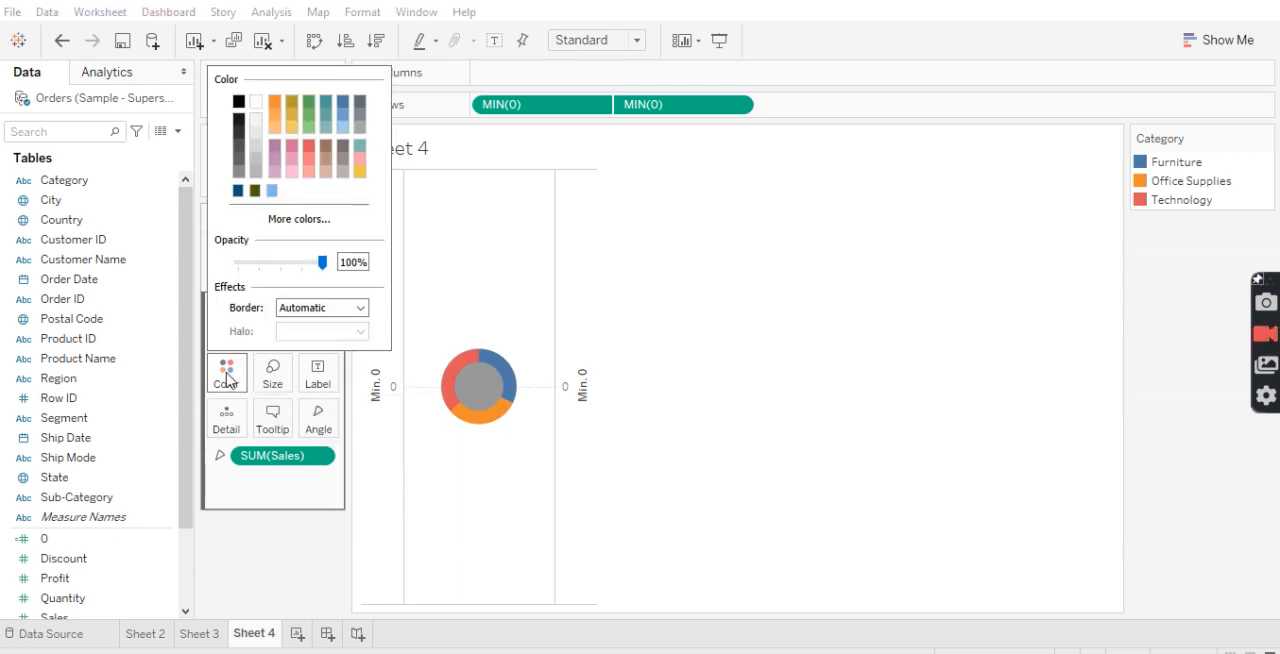
left_click(255, 104)
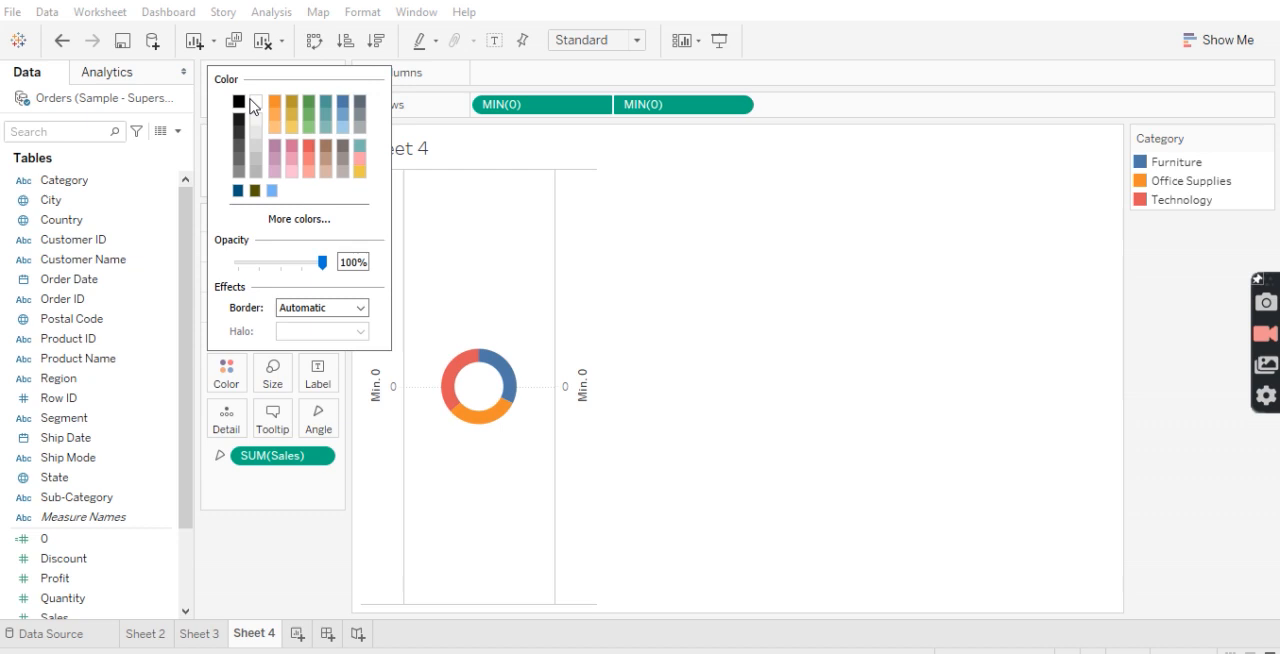
left_click(829, 363)
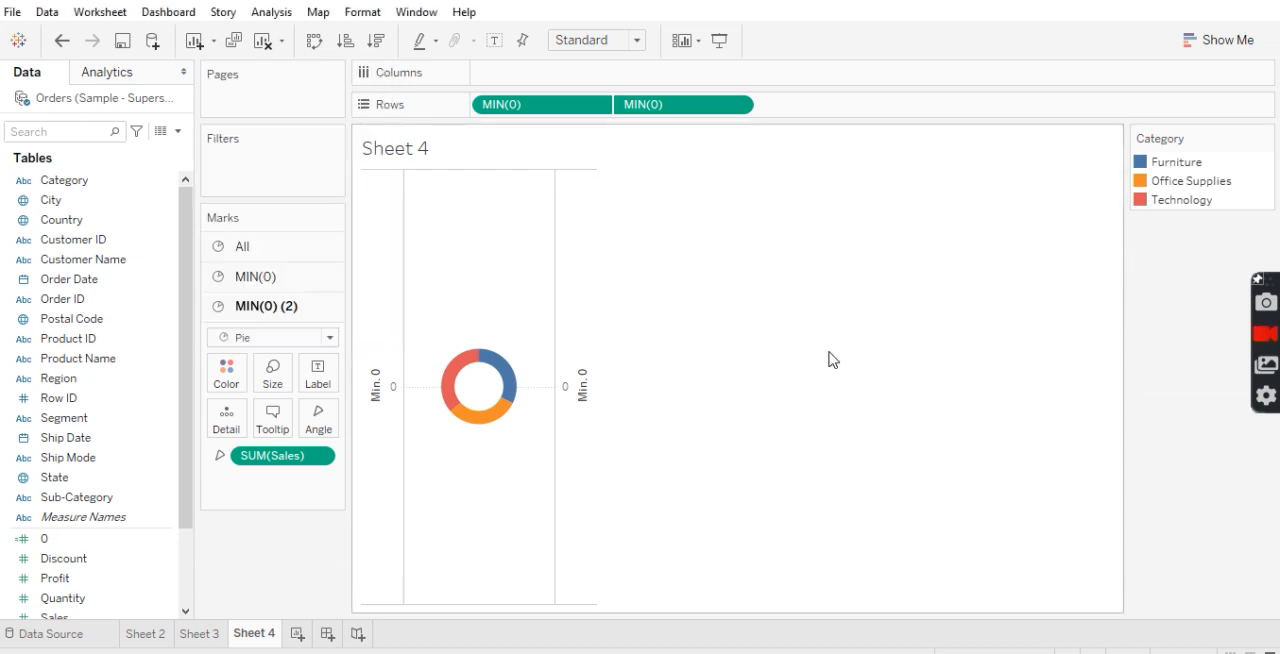
Hide the headers of both MIN(0) axes on the donut chart
right_click(576, 367)
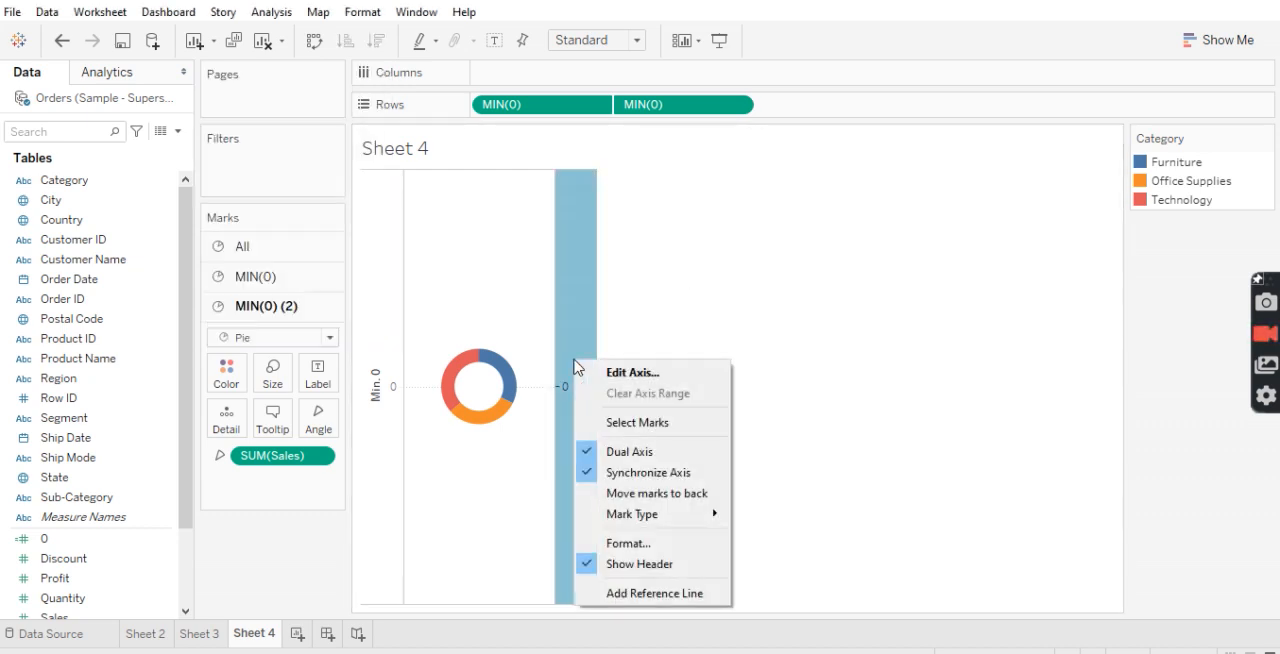
left_click(660, 566)
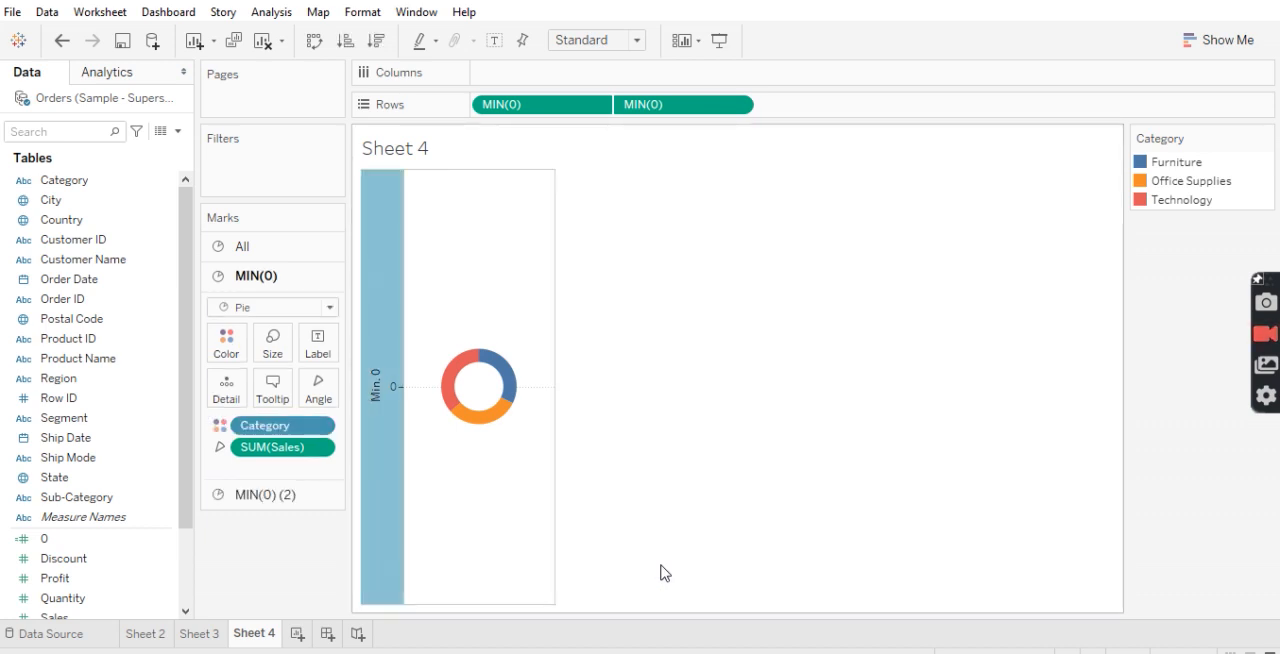
right_click(380, 403)
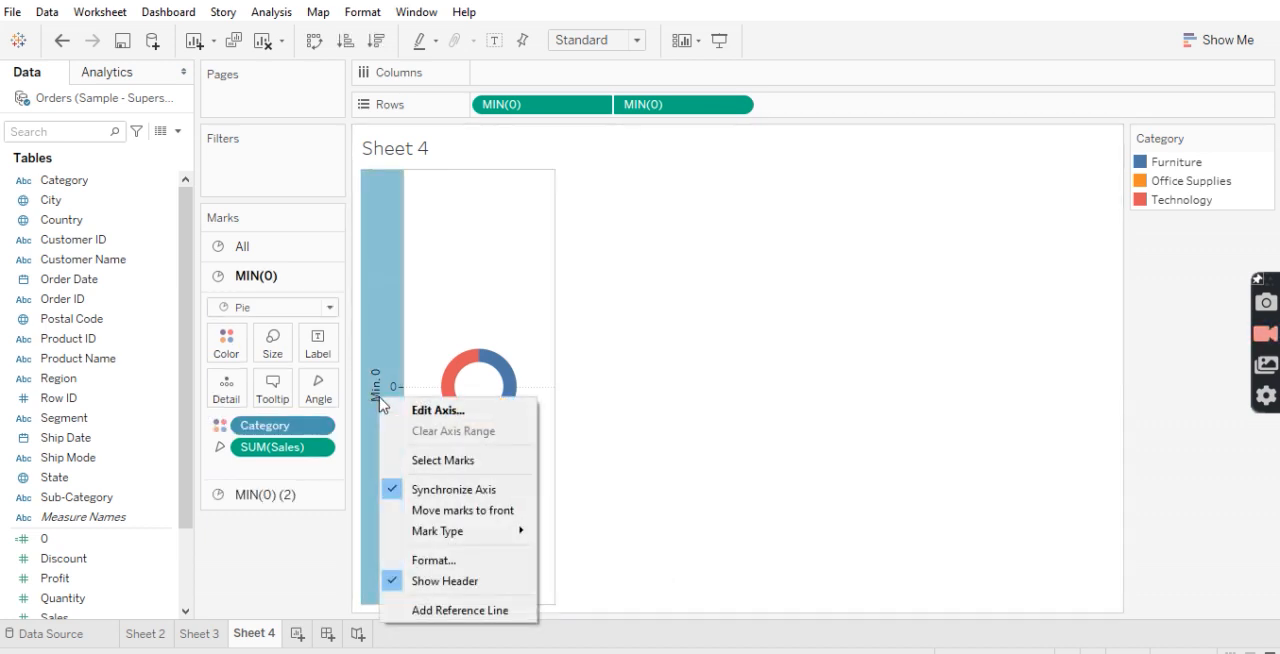
left_click(452, 588)
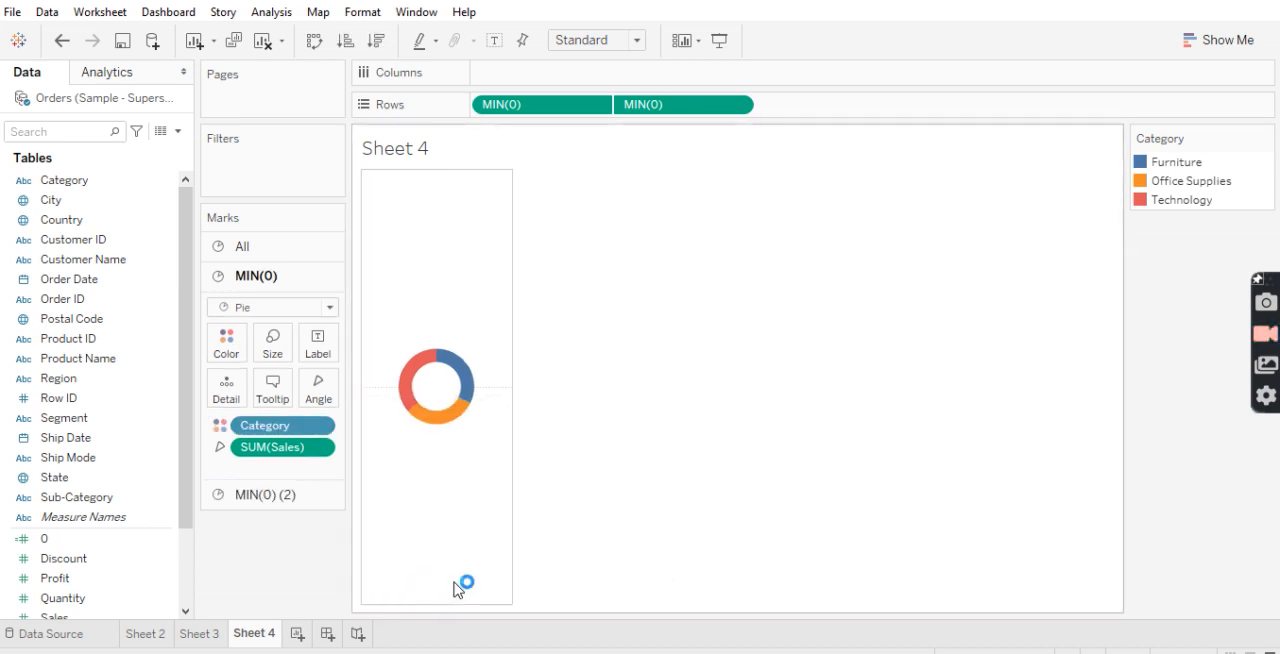
Fit the sheet to Entire View and enlarge the colored outer MIN(0) pie to about the middle of the size range
left_click(603, 45)
left_click(600, 104)
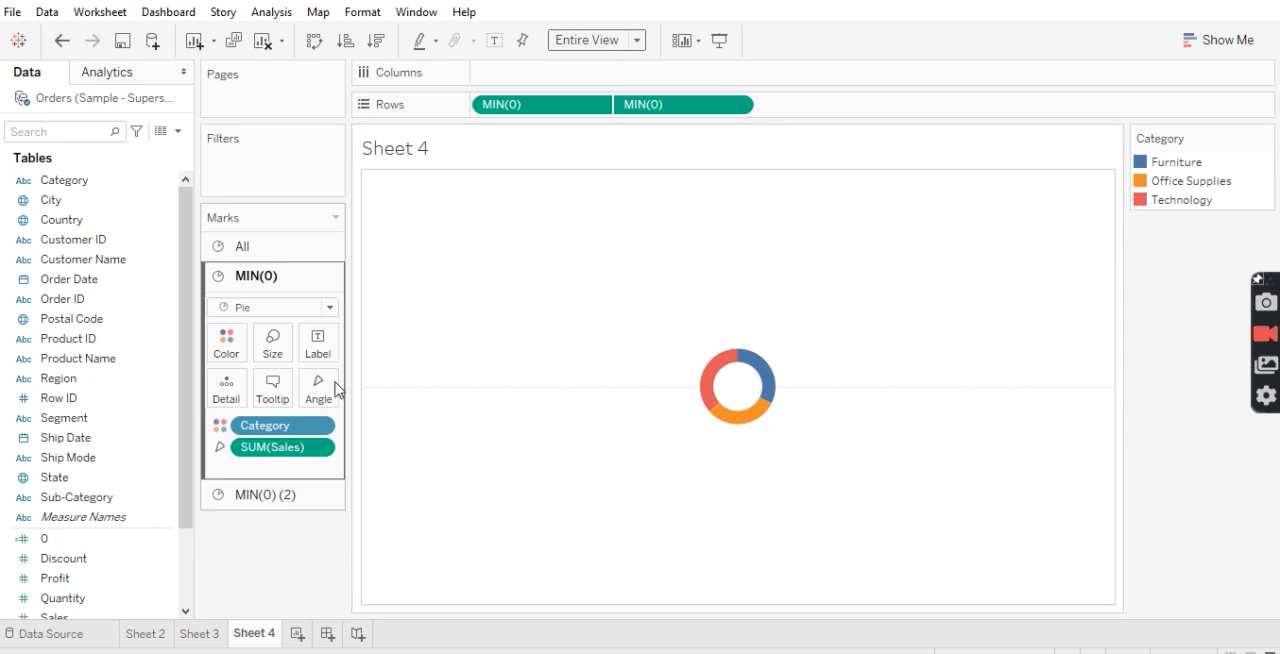
left_click(271, 347)
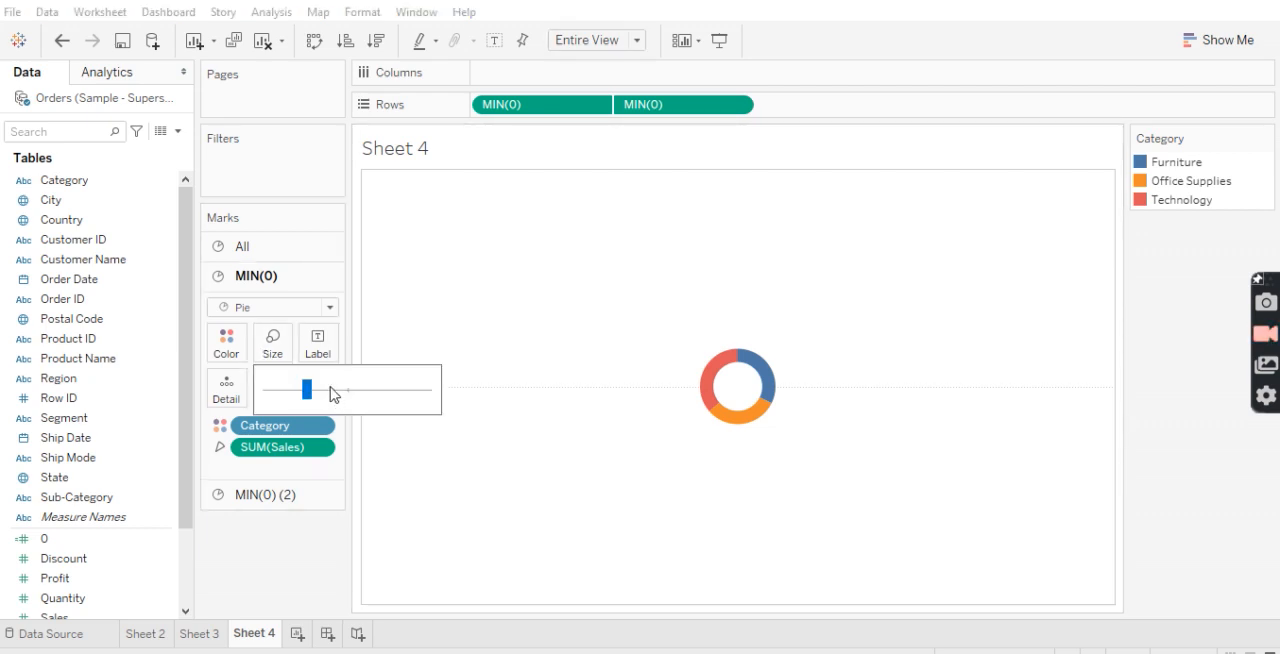
left_click(345, 393)
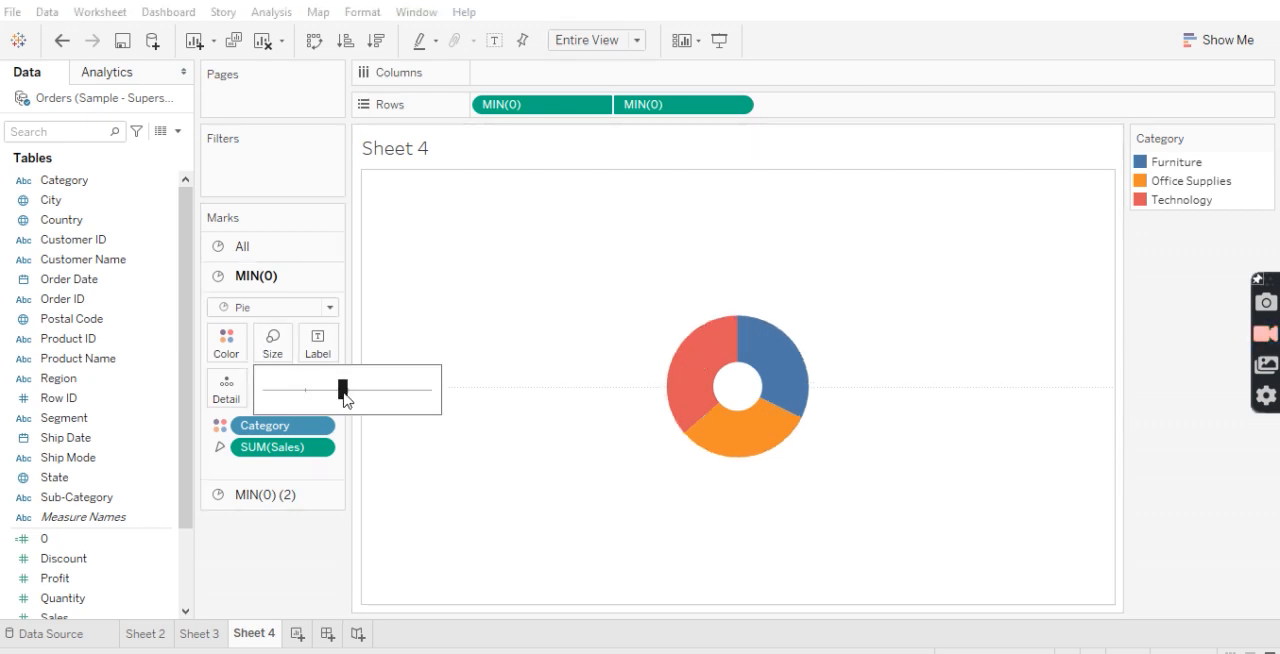
Enlarge the white MIN(0) (2) pie to thin the ring and add a copy of its SUM(Sales) as the center label
left_click(256, 494)
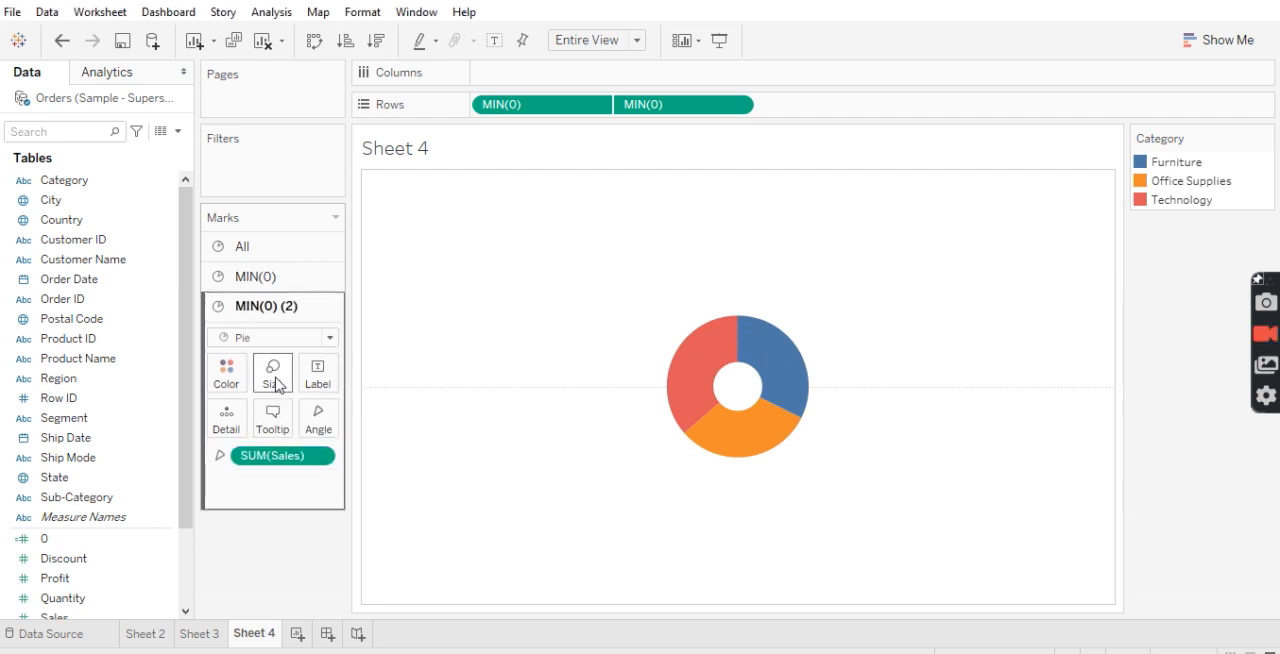
left_click(277, 383)
left_click(307, 421)
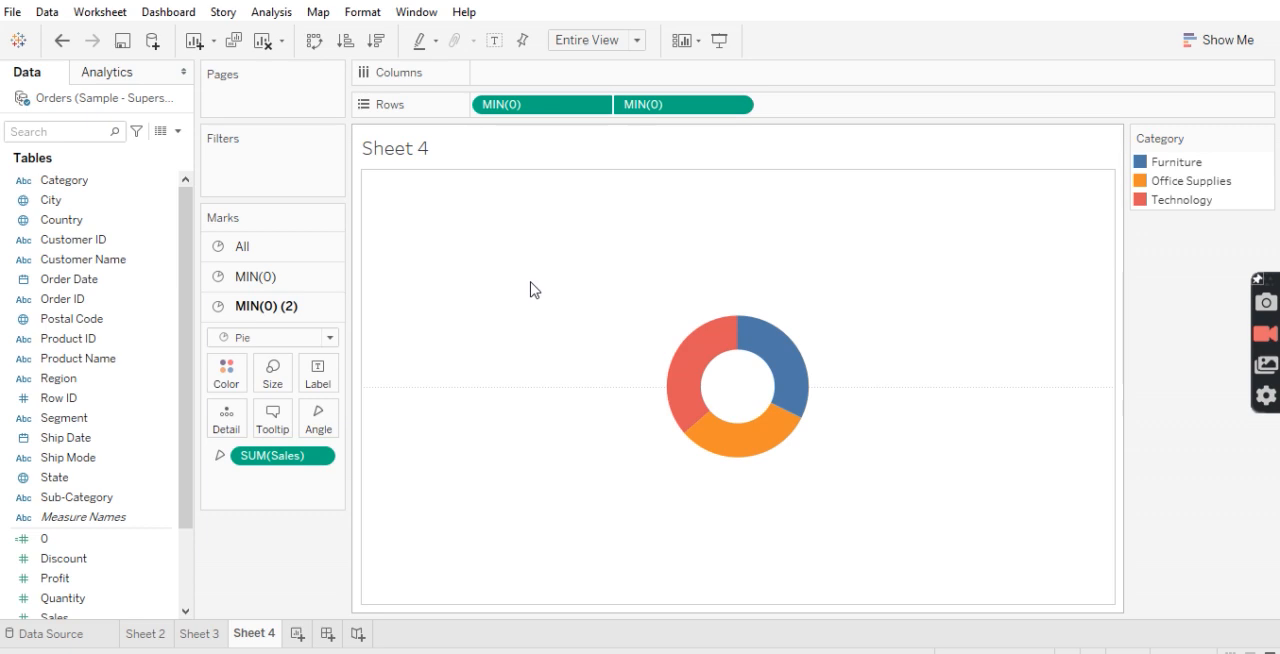
mouse_move(754, 389)
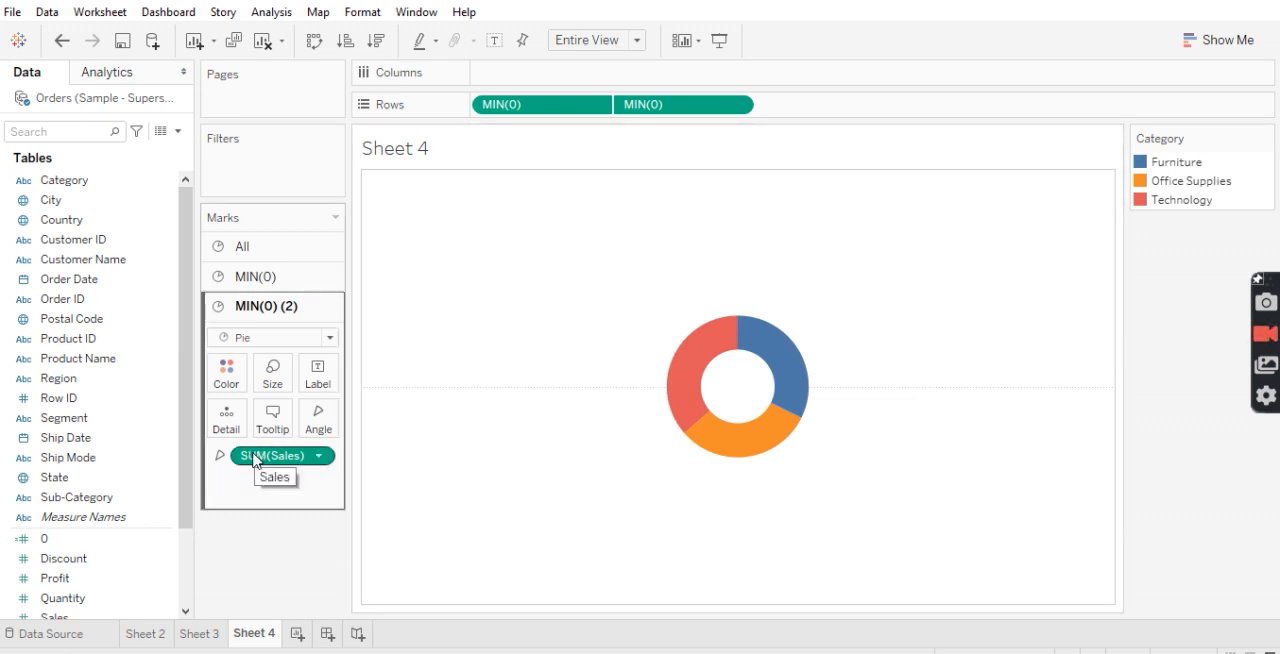
left_click_drag(253, 459, 310, 383)
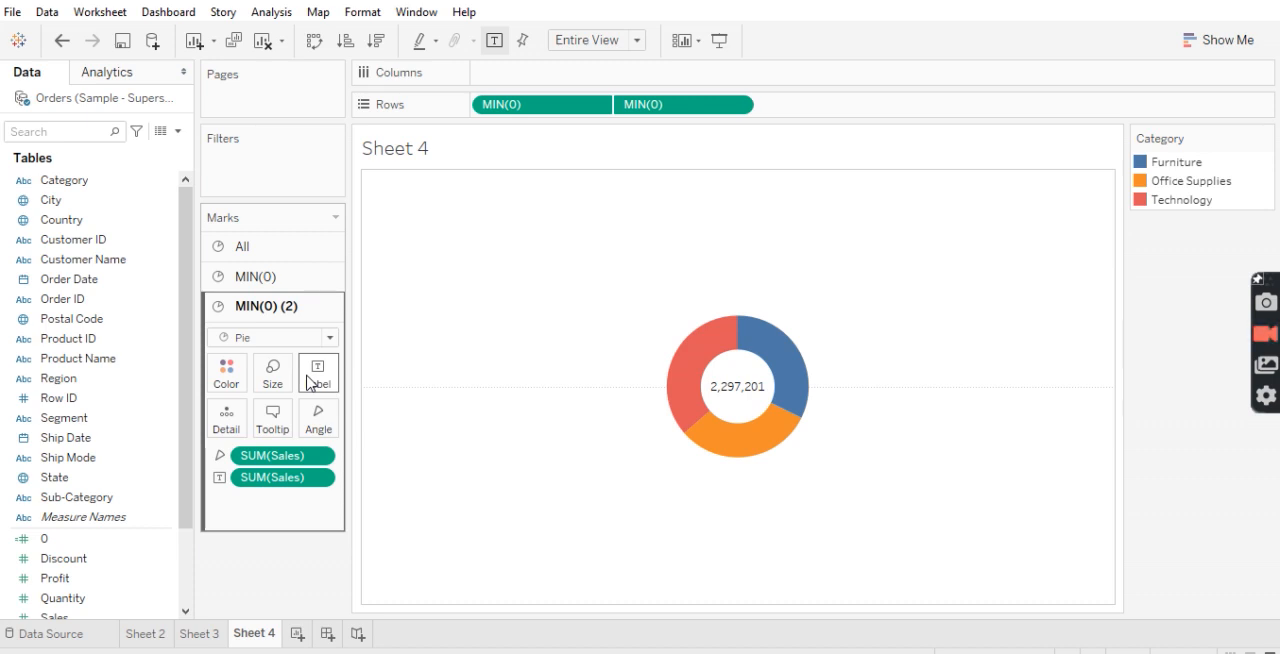
Label the outer MIN(0) pie's slices with Sales, shown as a Percent of Total quick table calculation
left_click(255, 277)
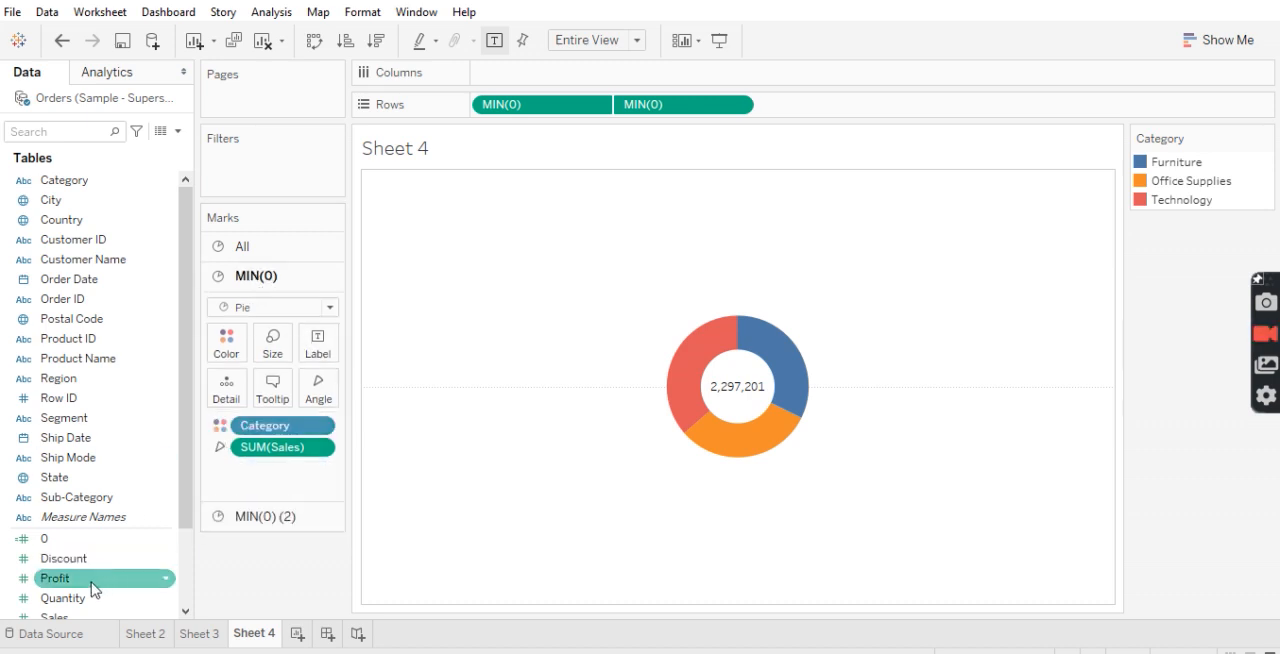
left_click_drag(189, 489, 187, 514)
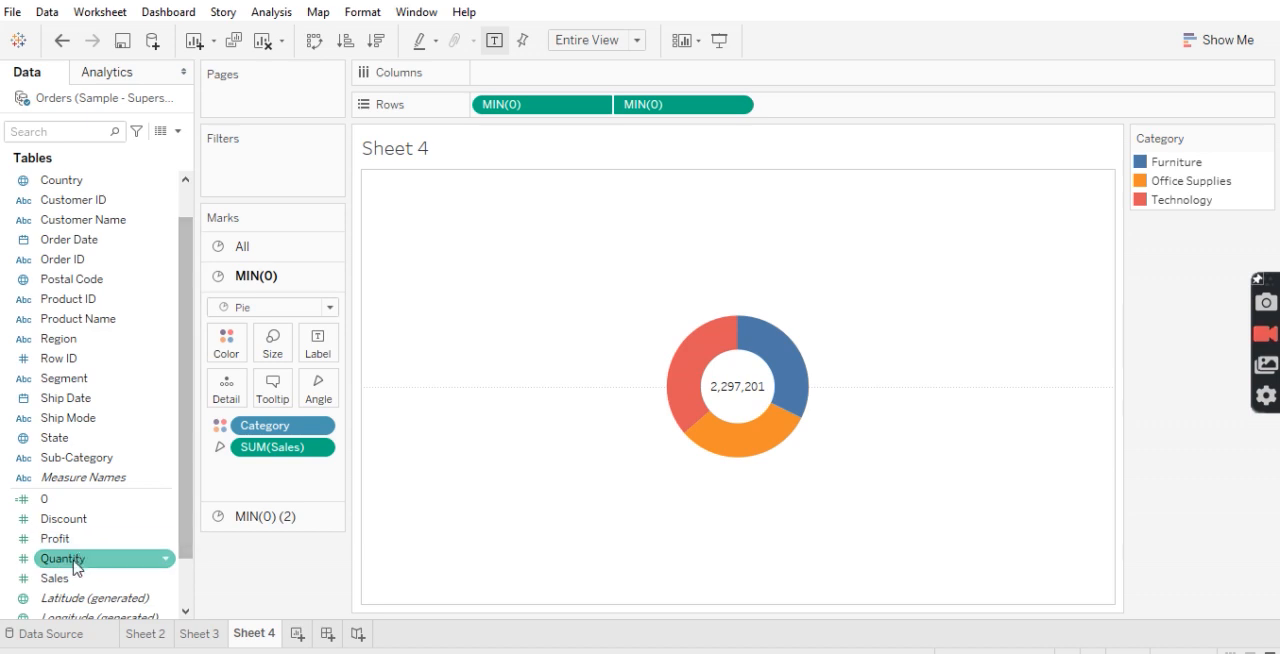
left_click_drag(62, 578, 318, 340)
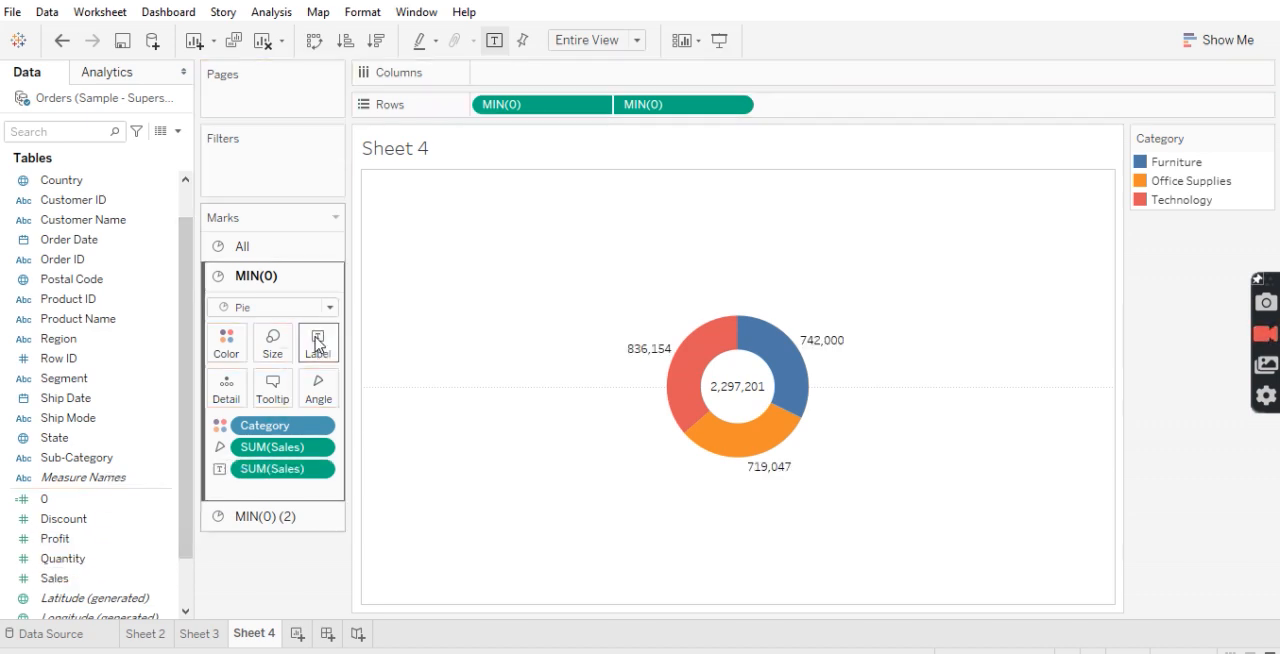
left_click(319, 469)
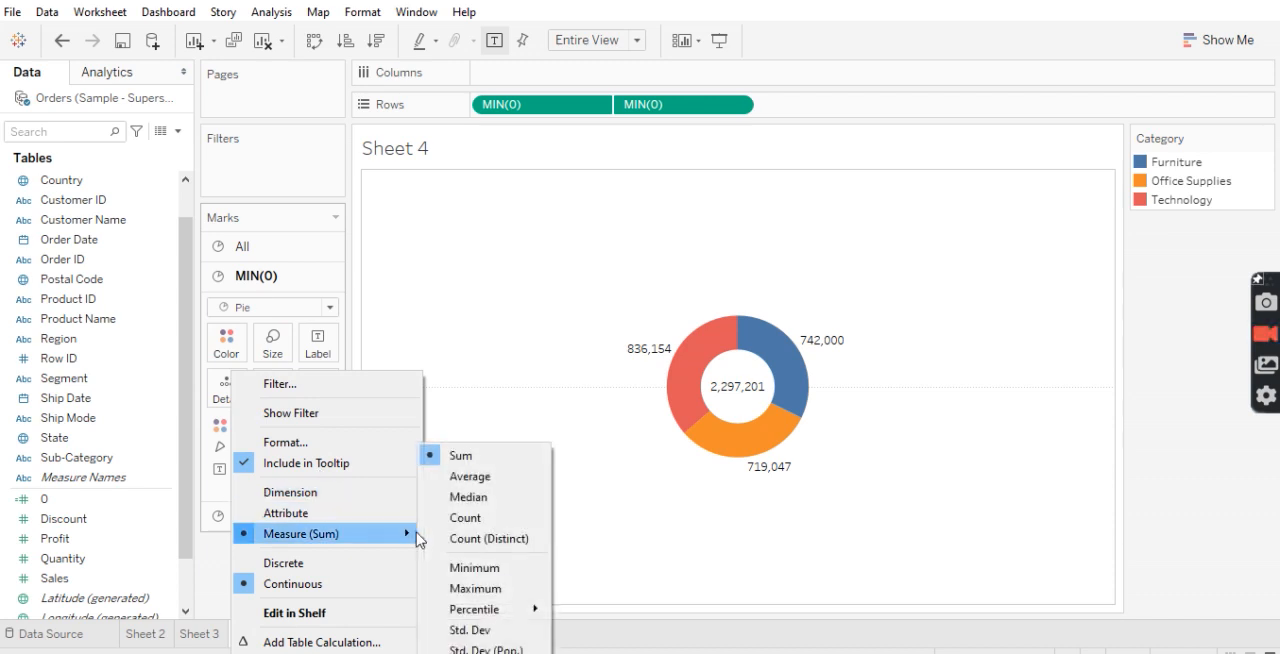
mouse_move(330, 650)
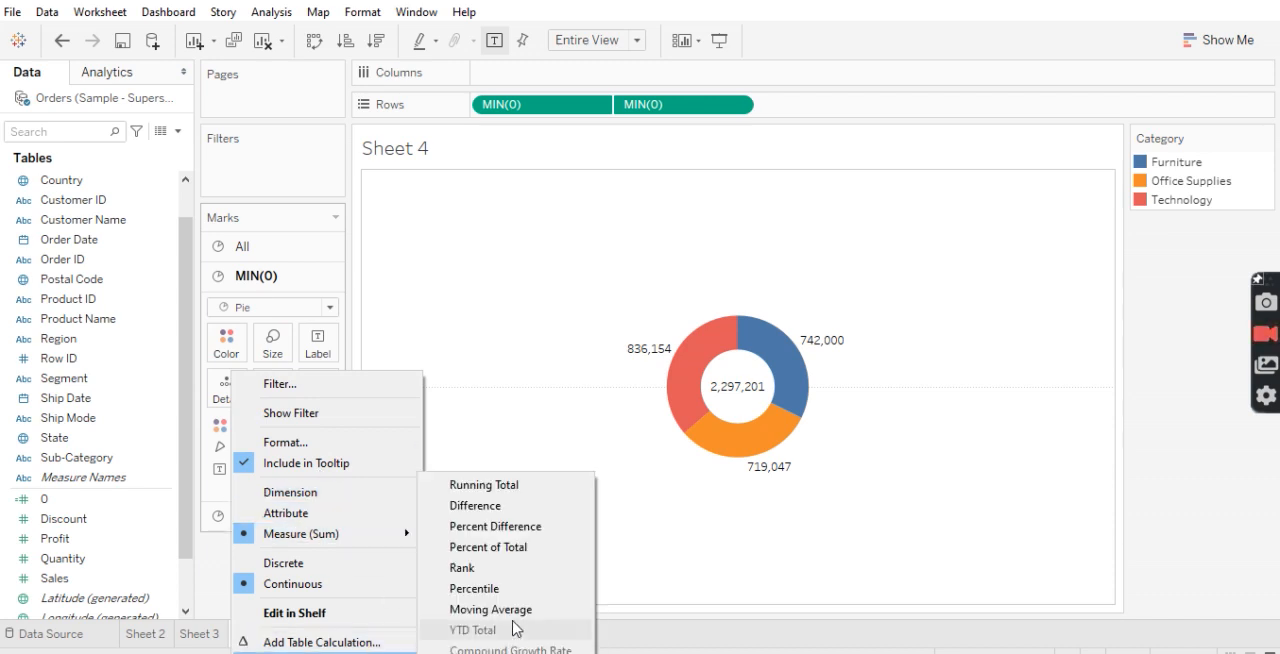
left_click(507, 548)
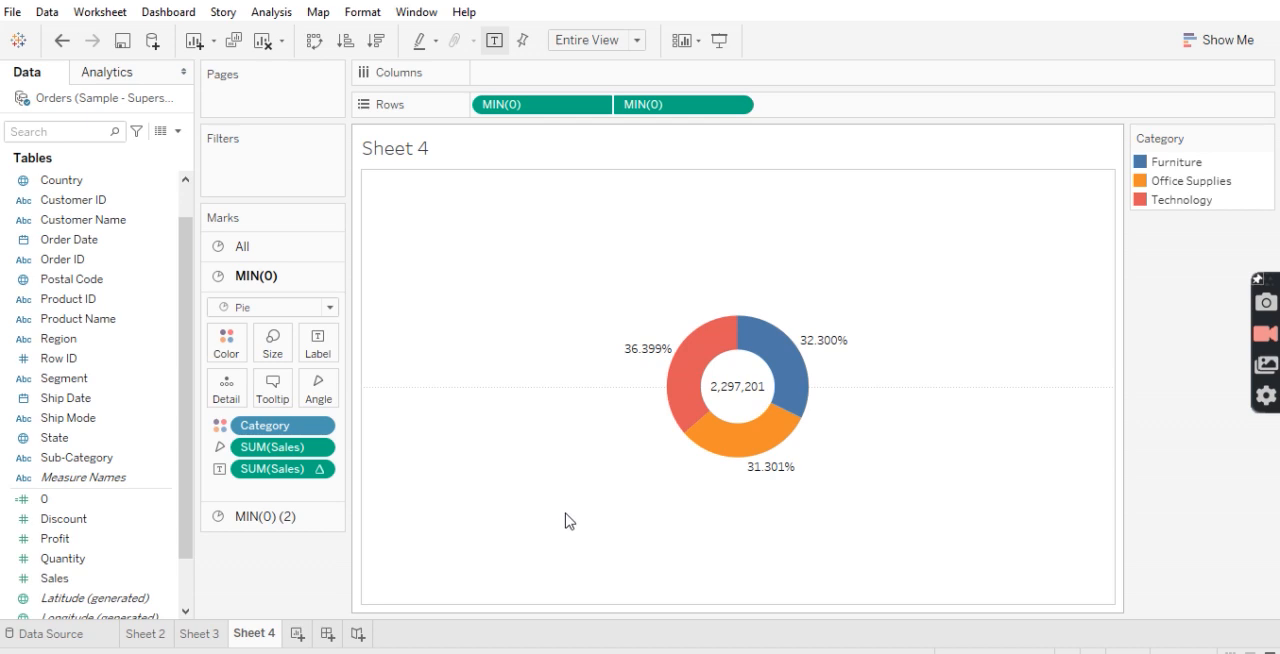